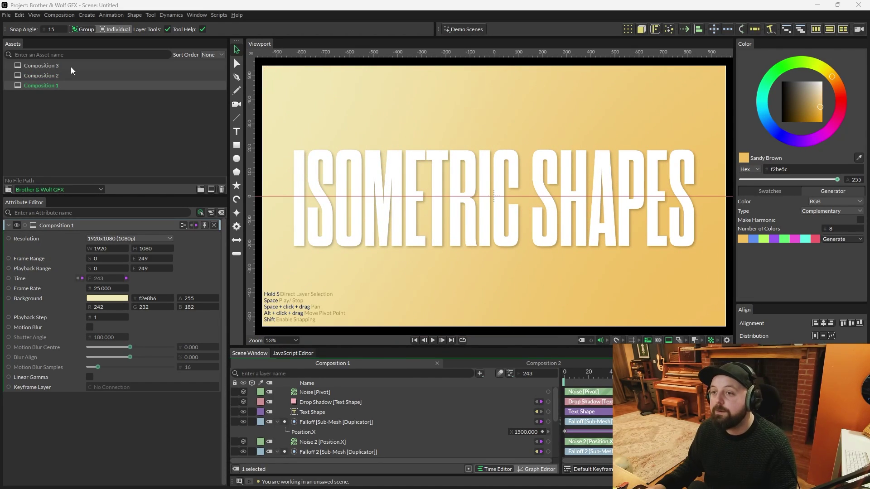
In a new composition, add three 200 by 200 rectangles and spread them apart side by side.
double_click(71, 66)
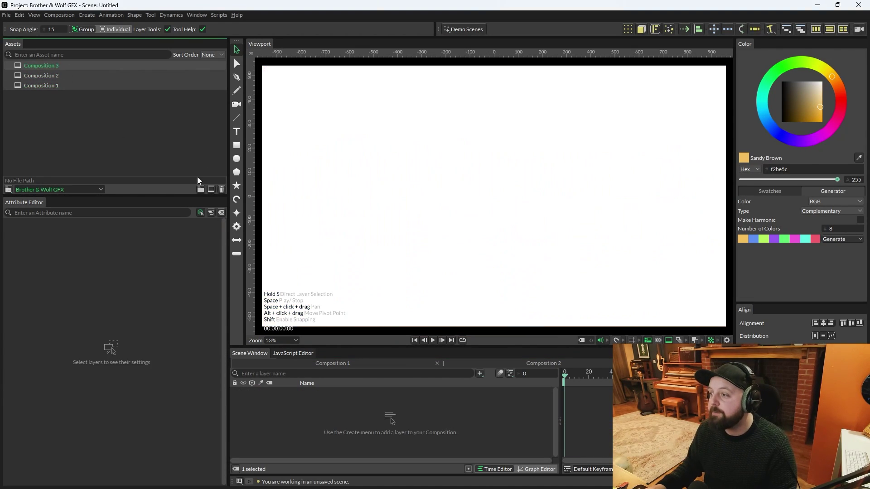
left_click(446, 196)
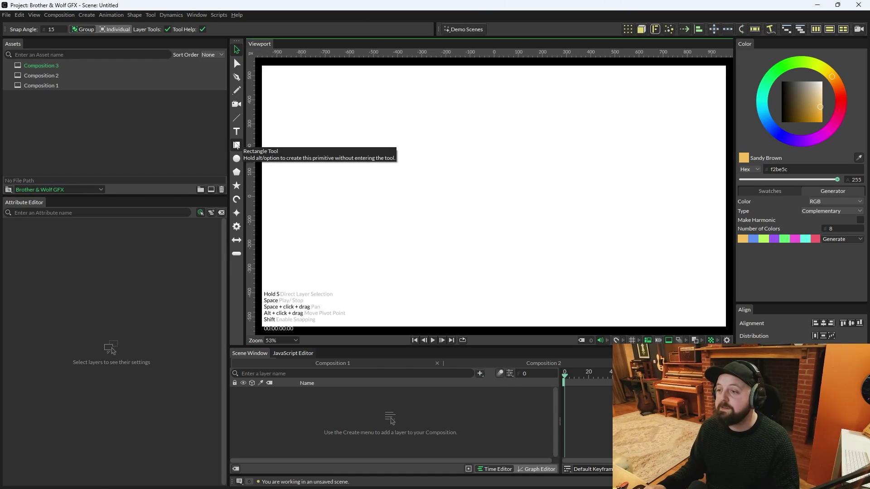
left_click(236, 146)
left_click(237, 146)
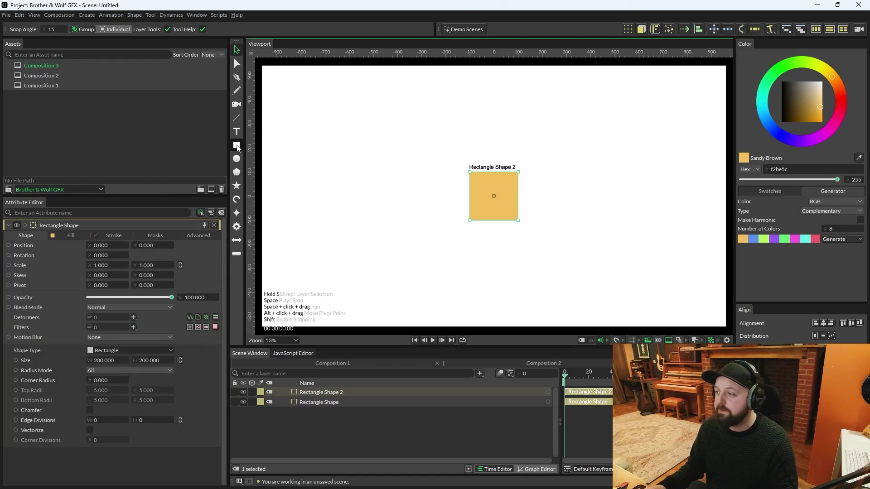
left_click(236, 146)
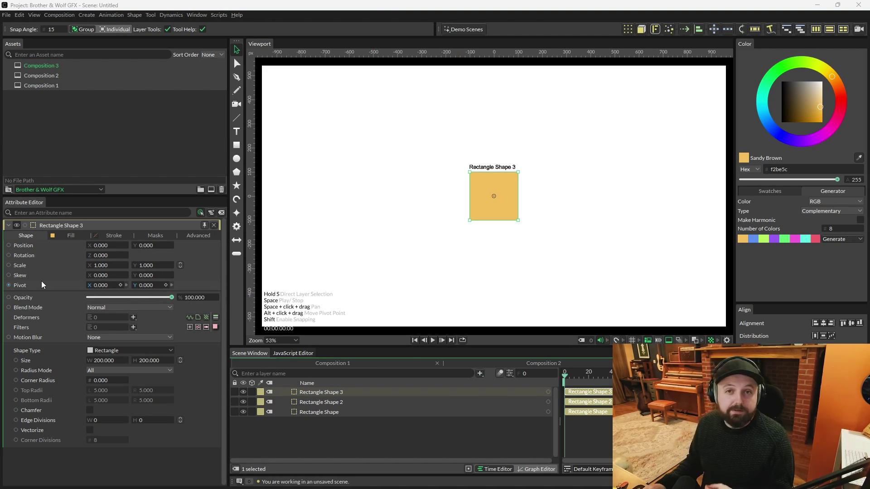
left_click_drag(496, 197, 590, 221)
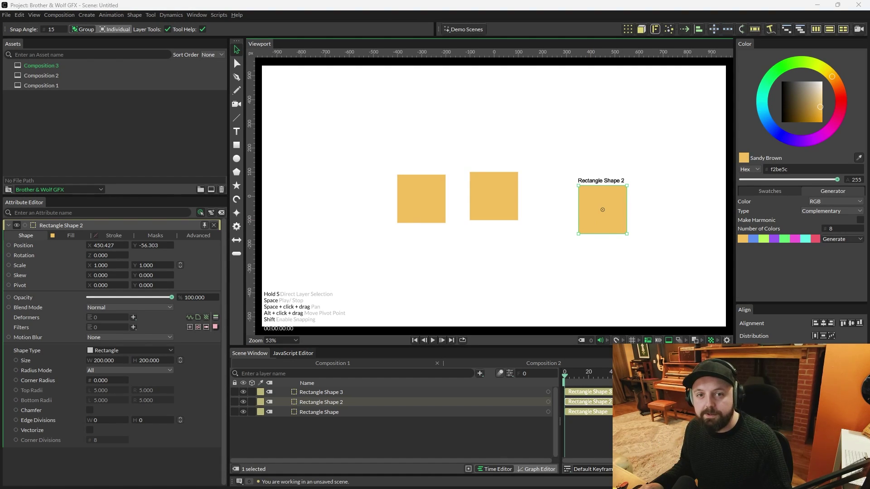
Switch to the browser's Cavalry example scripts page and copy the full code of the Isometric script.
left_click_drag(0, 61, 496, 31)
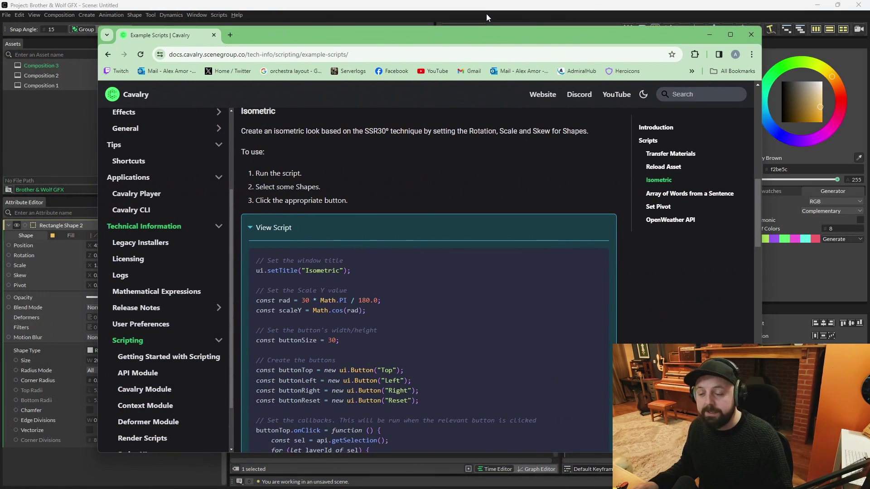
left_click(249, 230)
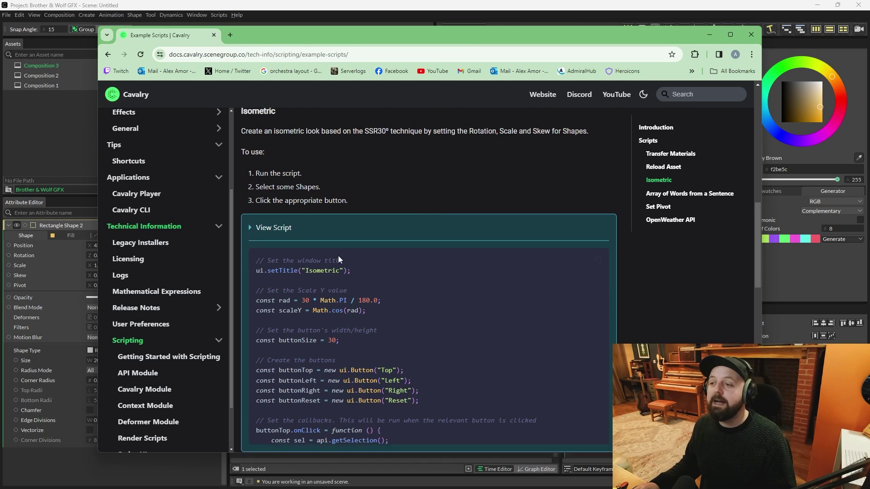
scroll(338, 257, "up", 2)
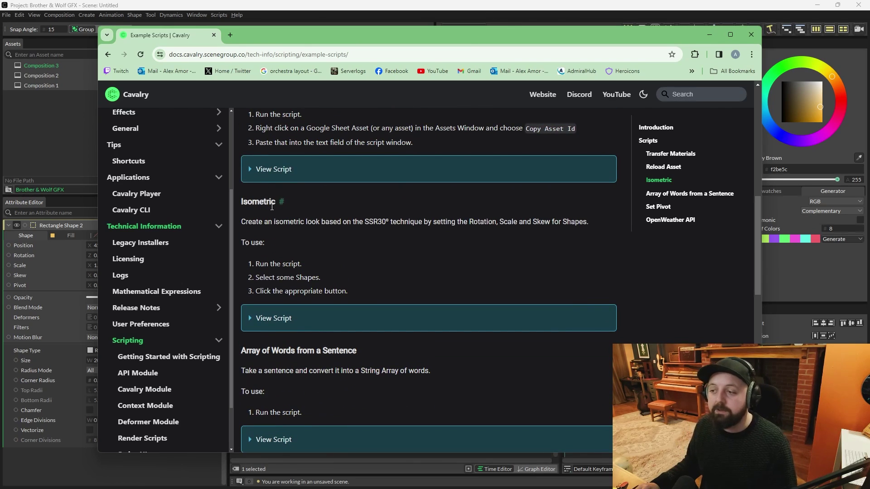
left_click(273, 318)
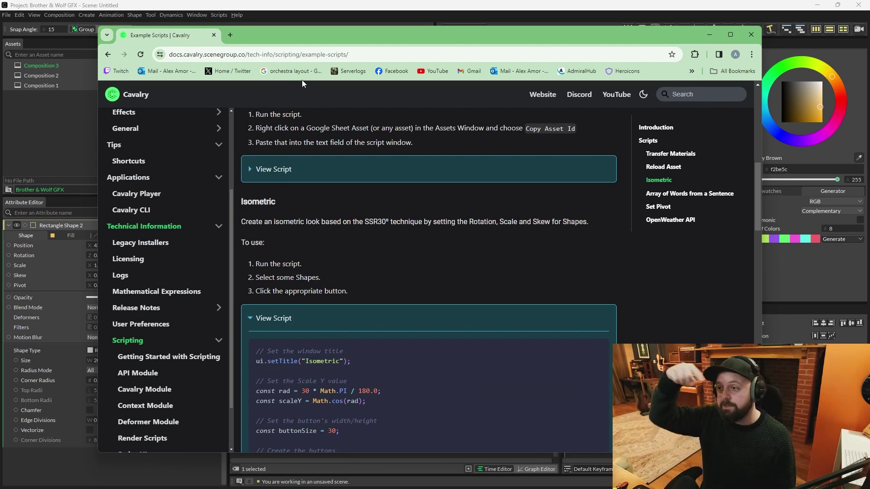
scroll(347, 192, "down", 1)
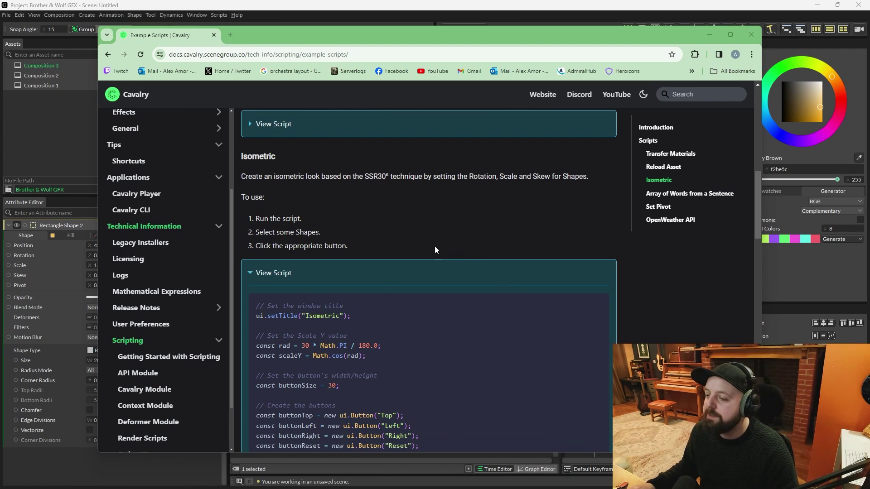
scroll(315, 243, "down", 2)
scroll(291, 214, "down", 1)
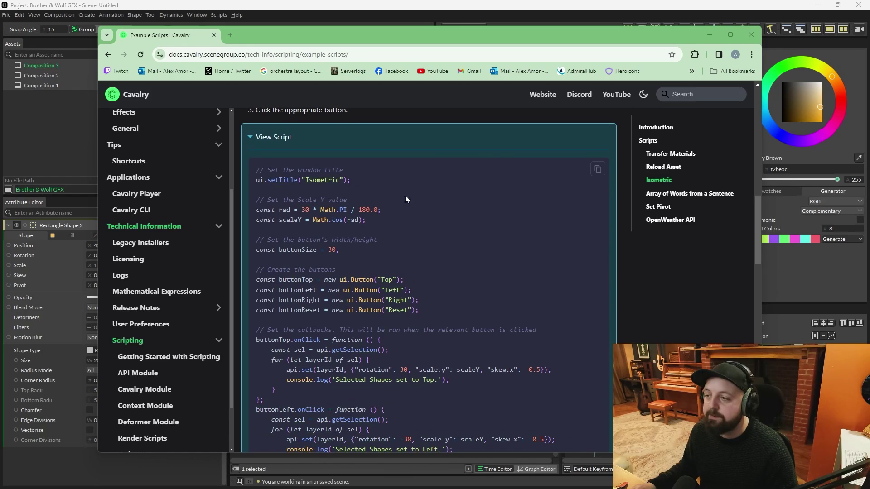
left_click(599, 170)
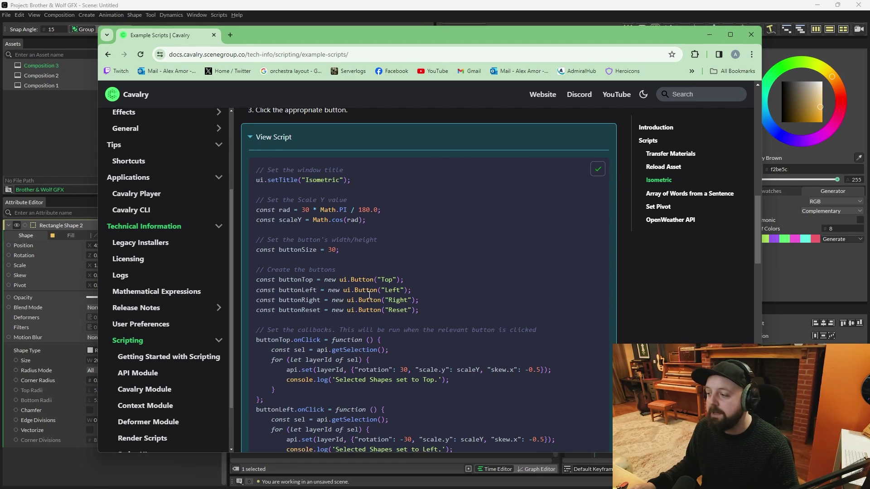
Open Notepad and replace the entire contents of Isometric.js with the copied script.
left_click(286, 479)
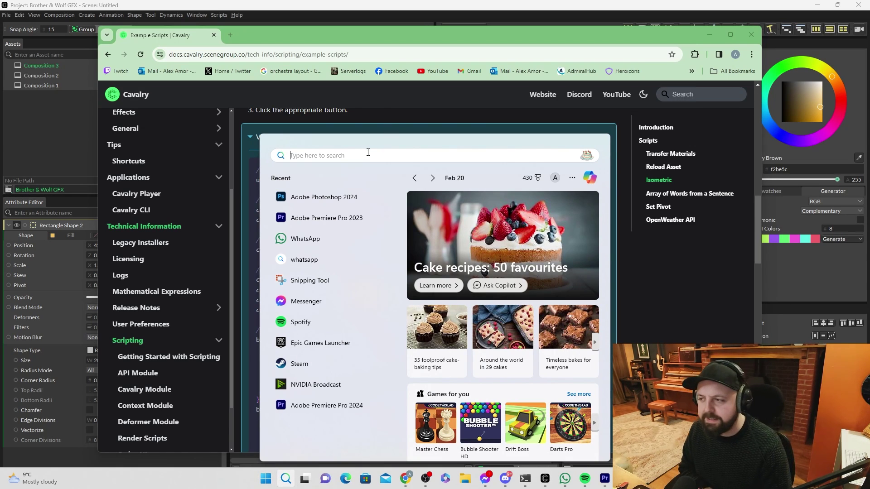
type("noted")
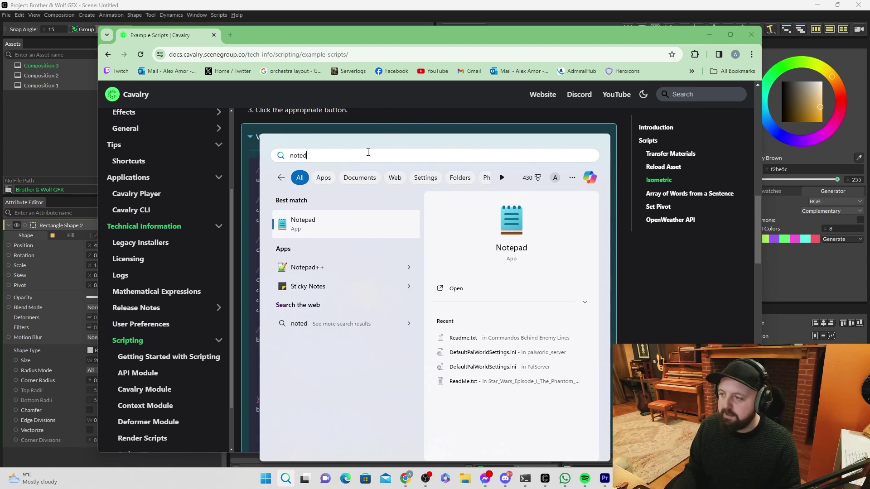
left_click(316, 224)
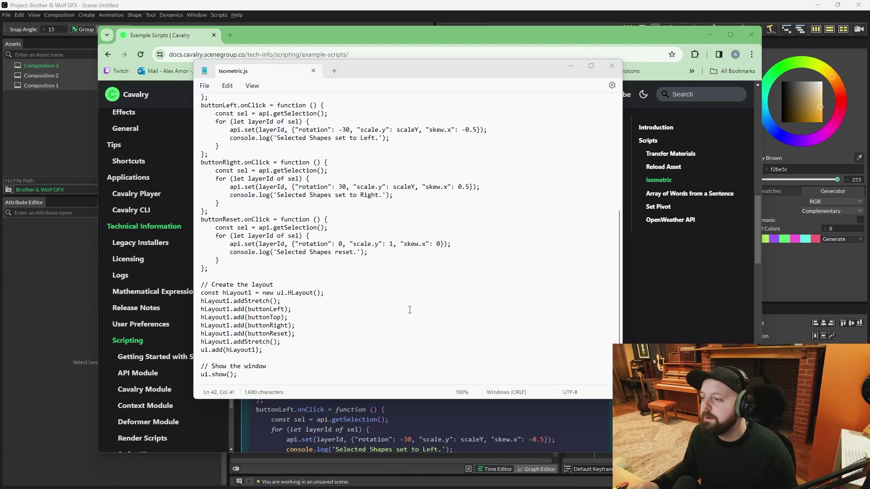
key("ctrl+a")
key("BackSpace")
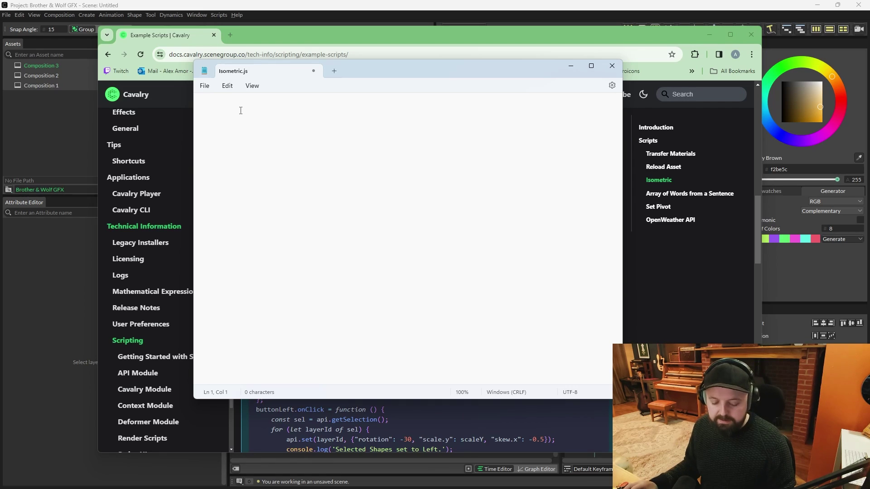
key("ctrl+v")
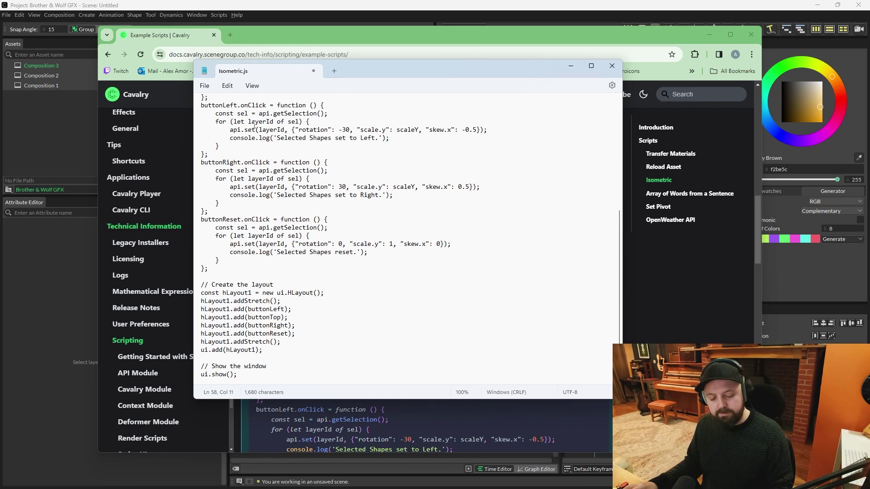
scroll(262, 228, "up", 8)
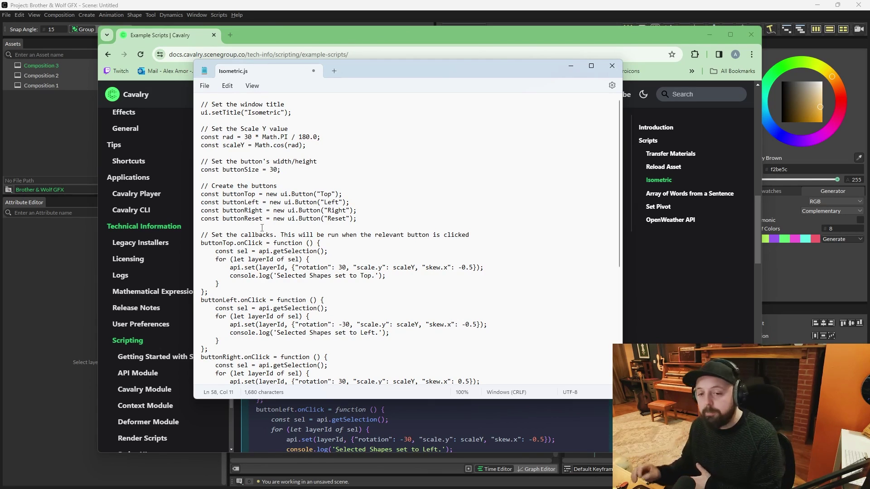
Return to Cavalry, show its scripts folder in File Explorer and go into the Scripts folder.
left_click(73, 135)
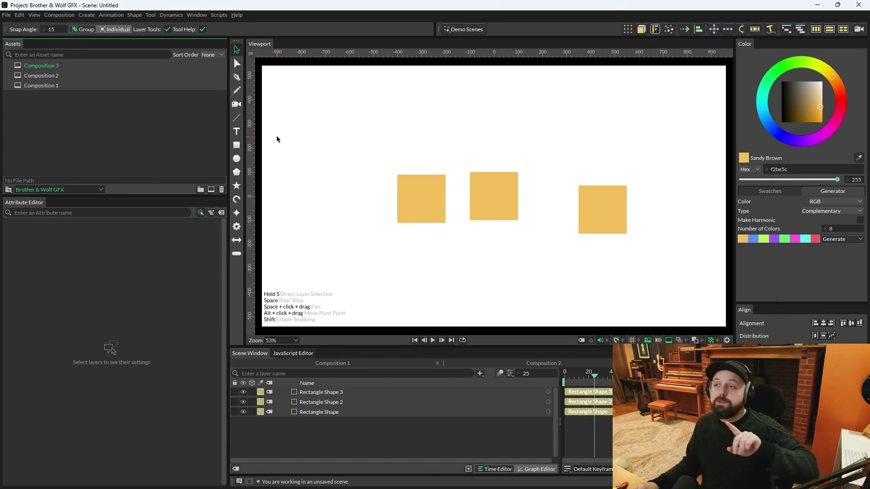
left_click(236, 15)
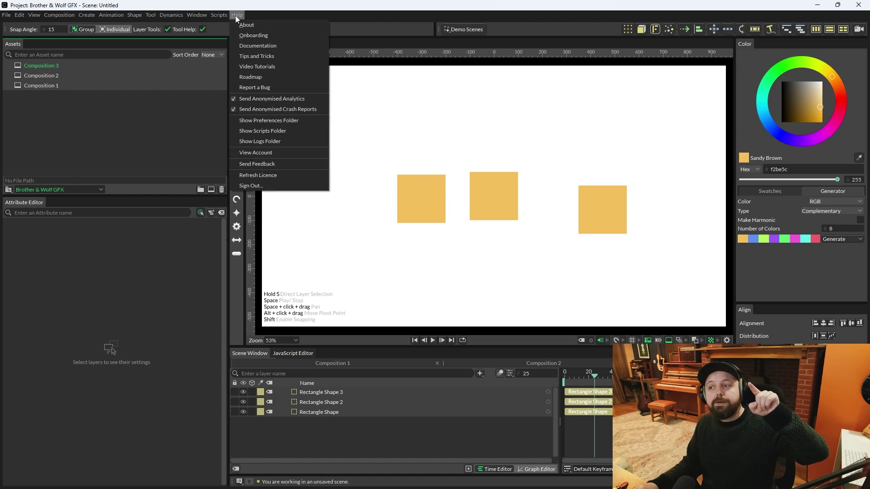
left_click(289, 131)
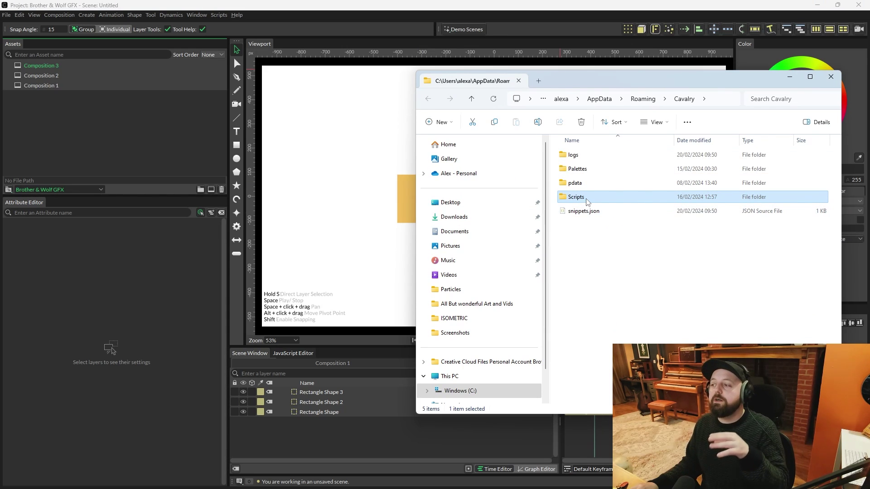
double_click(586, 199)
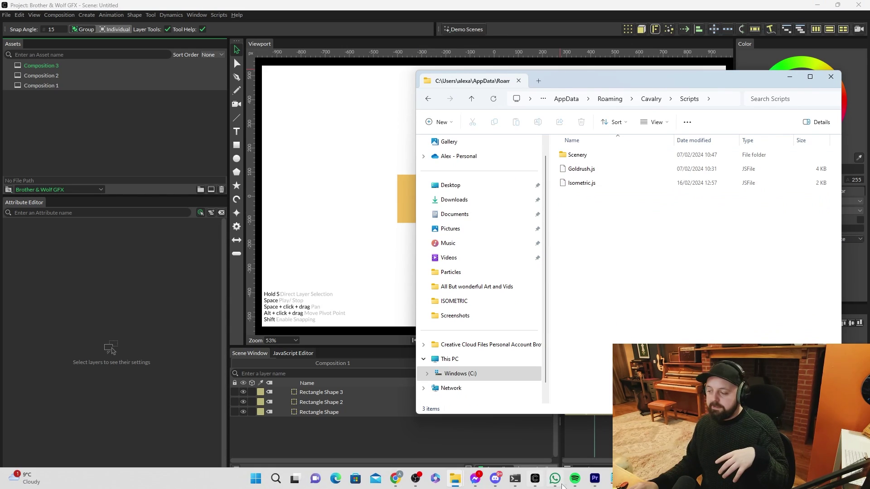
Switch back to Notepad and save the script as Isometric.js in Cavalry's Scripts folder.
left_click(609, 479)
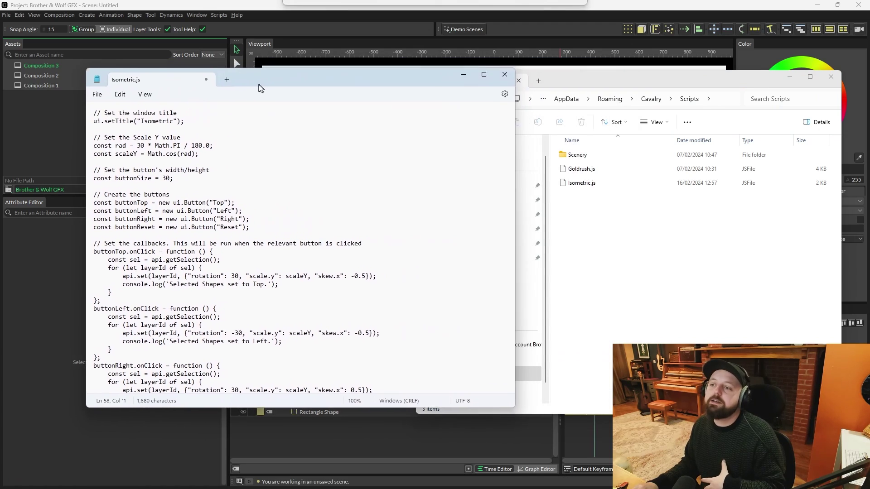
left_click_drag(260, 88, 190, 80)
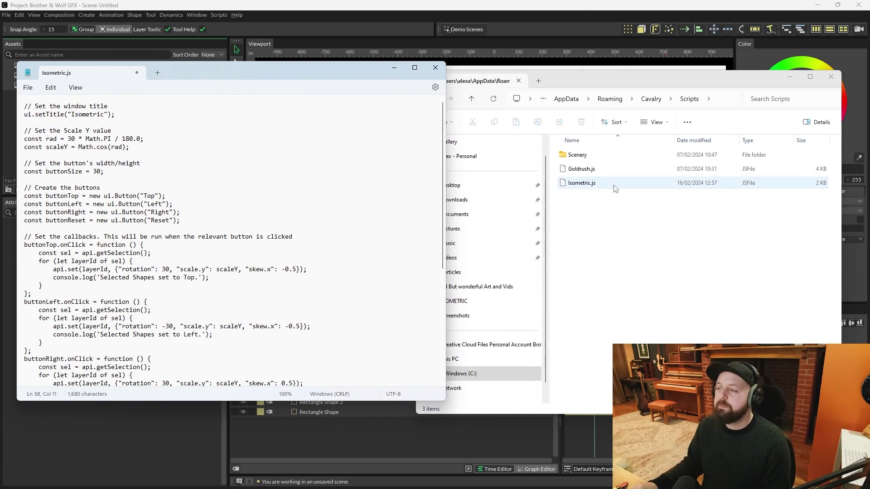
left_click_drag(219, 71, 272, 78)
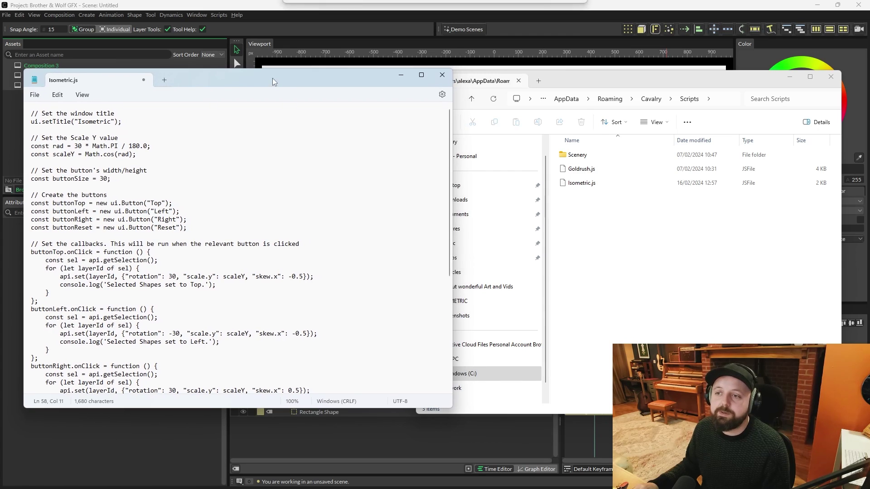
left_click(39, 94)
left_click(59, 179)
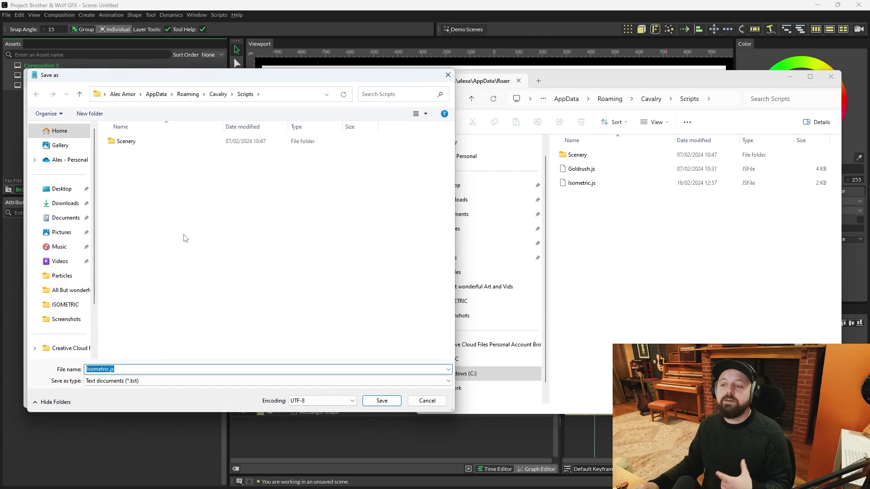
left_click(131, 372)
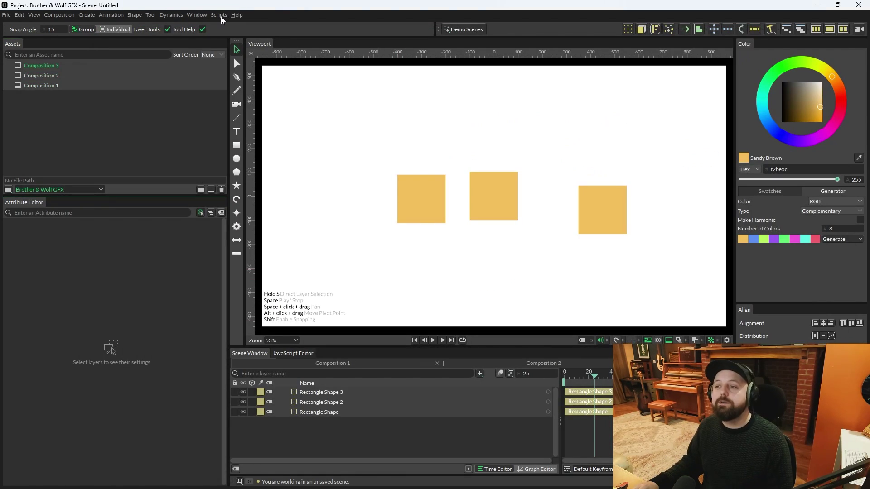
Run the Isometric script in Cavalry and place its window clear of the three rectangles.
left_click(221, 16)
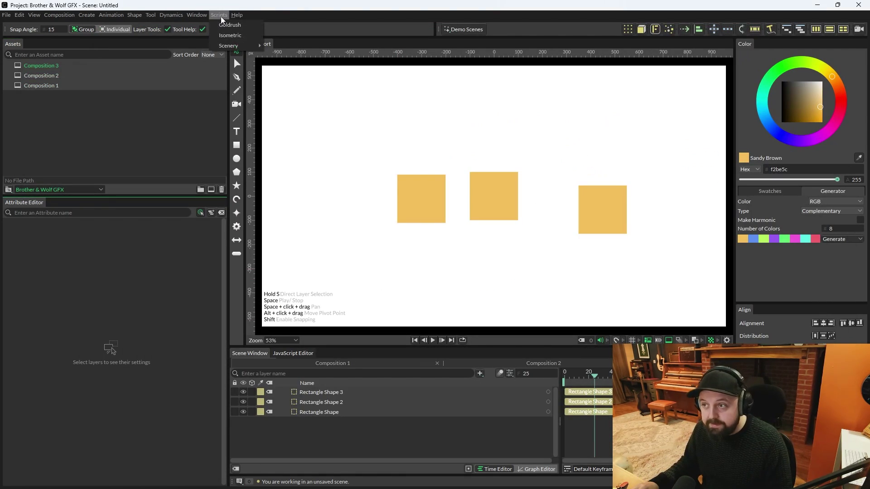
left_click(235, 36)
left_click_drag(316, 134, 309, 112)
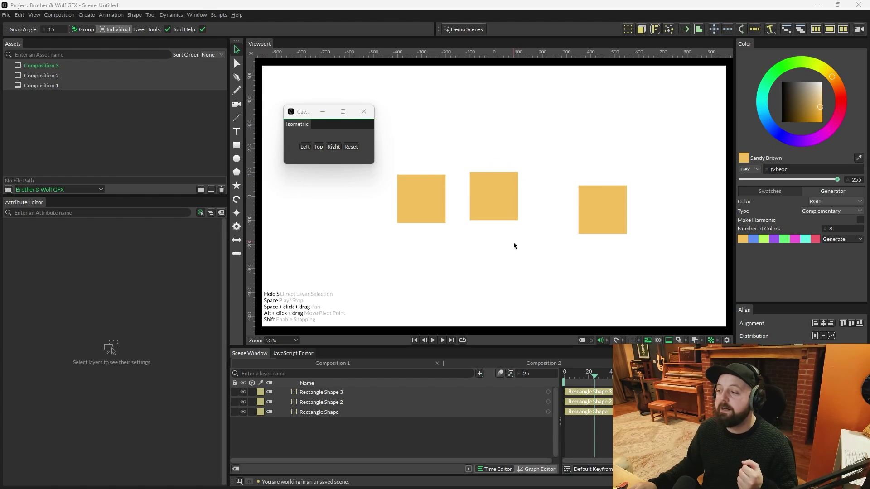
Apply the isometric Top orientation to the middle rectangle, Left to the leftmost and Right to the rightmost.
left_click(500, 202)
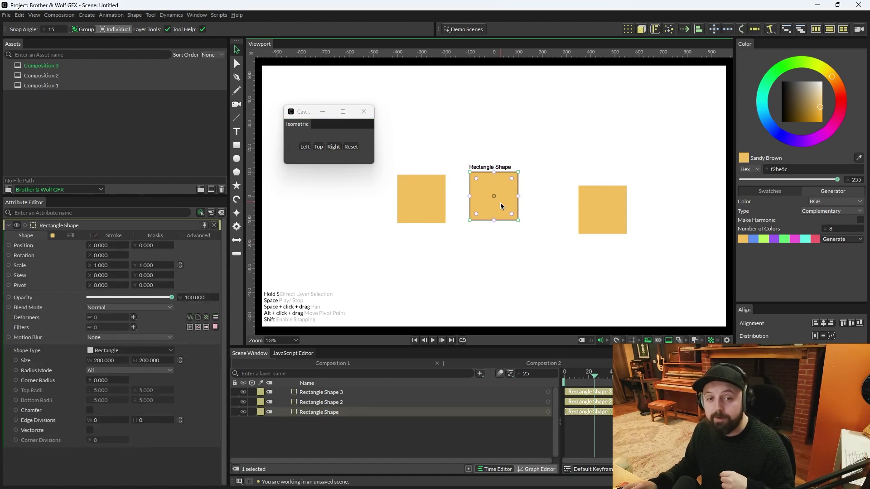
left_click(319, 146)
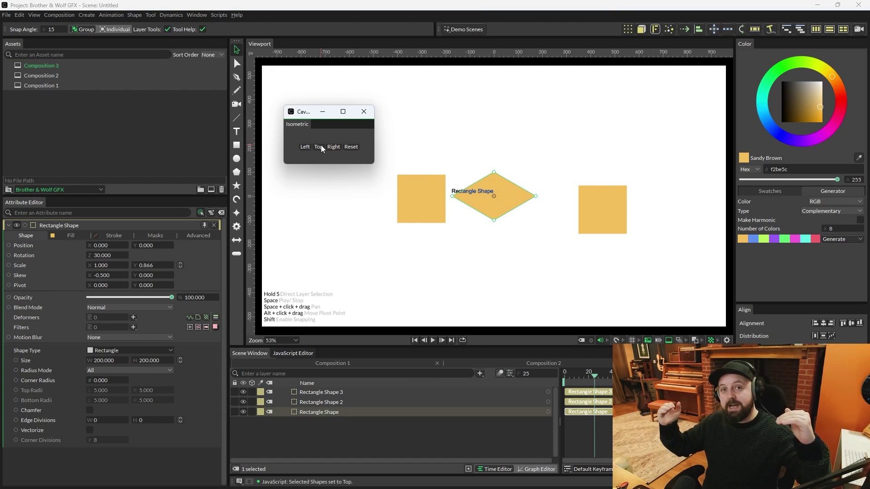
left_click(414, 212)
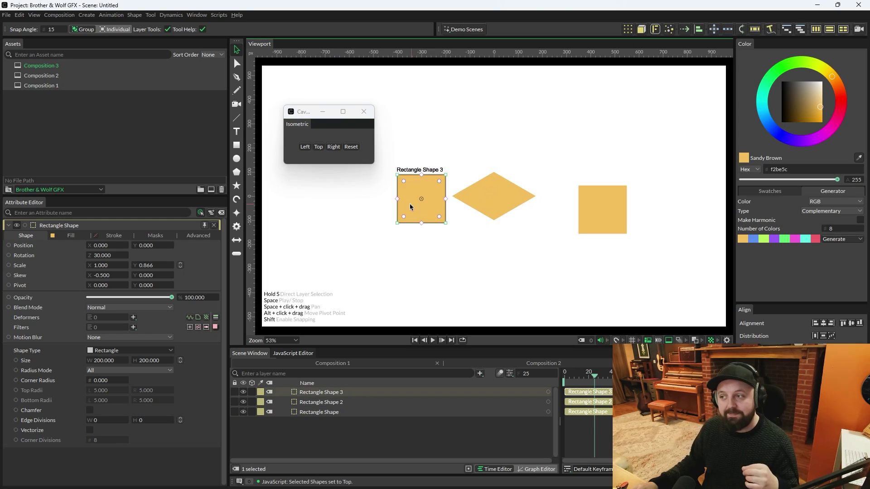
left_click(305, 148)
left_click(607, 206)
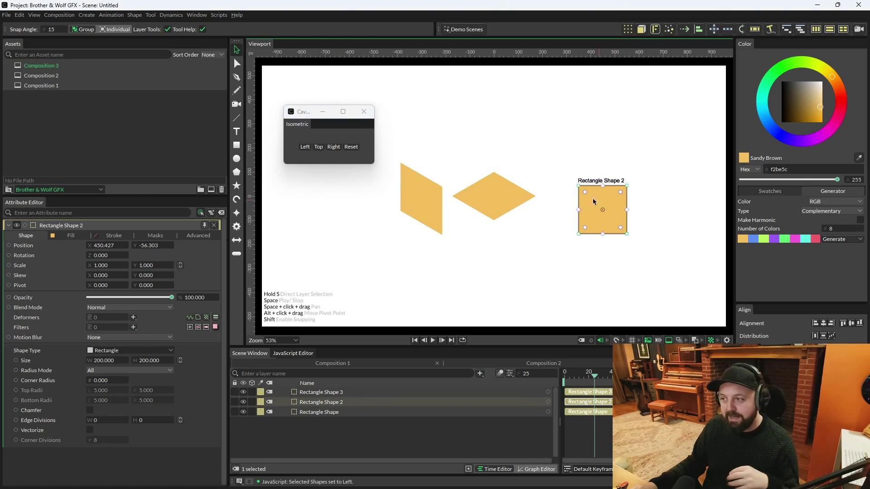
left_click(333, 148)
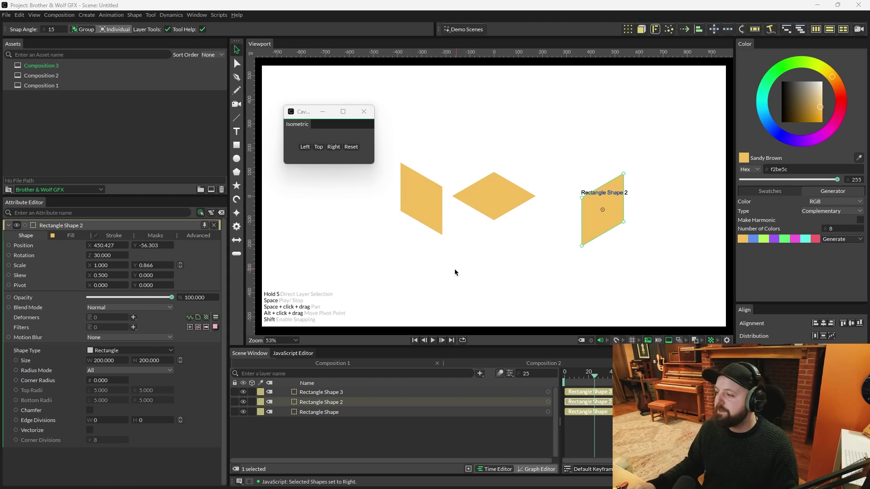
Move the left and right faces beneath the top face to form an isometric cube with narrow gaps.
left_click_drag(405, 192, 453, 229)
left_click_drag(602, 210, 519, 232)
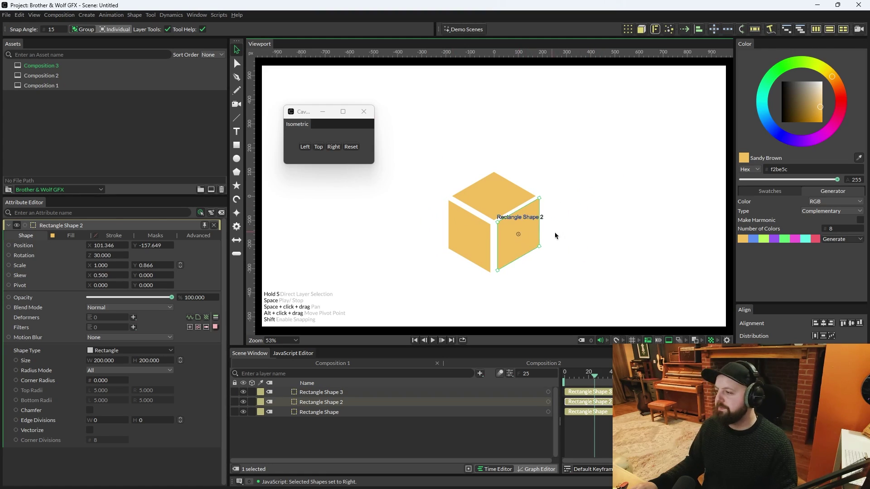
Set the size of all three cube faces to 50 by 50 and close the Isometric window.
left_click(555, 236)
left_click_drag(578, 282, 425, 157)
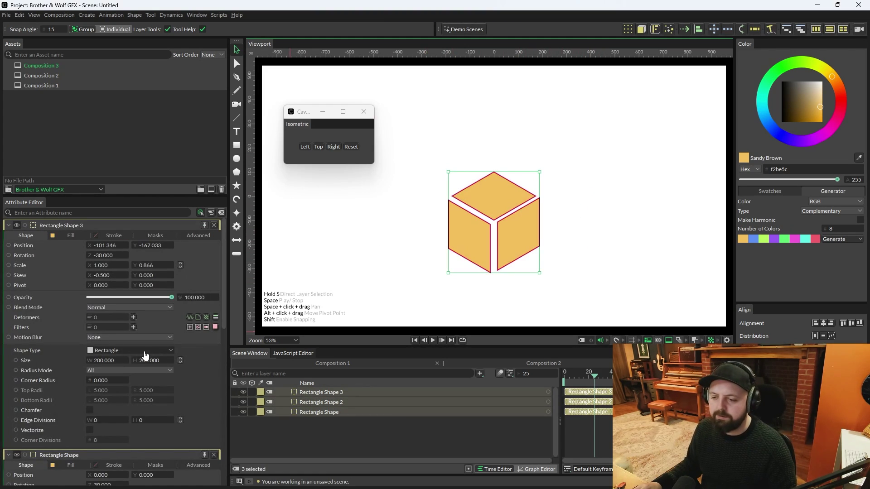
left_click(106, 360)
double_click(105, 360)
type("5")
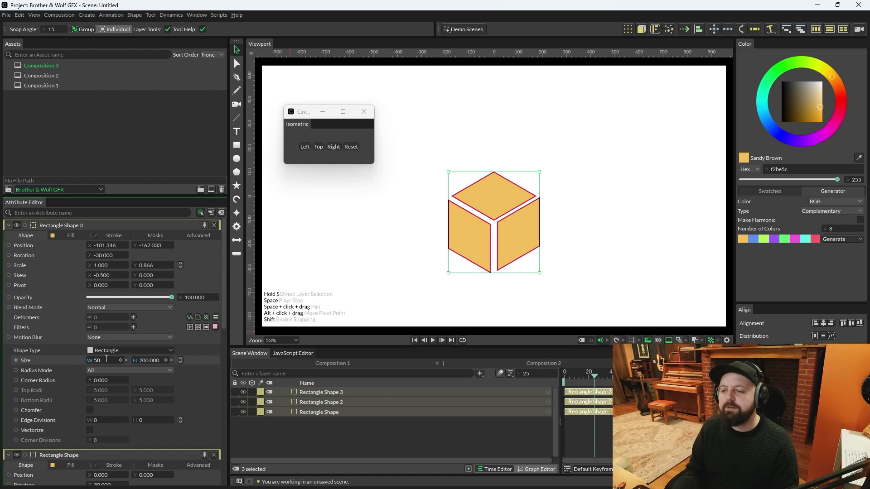
type("0")
key("Return")
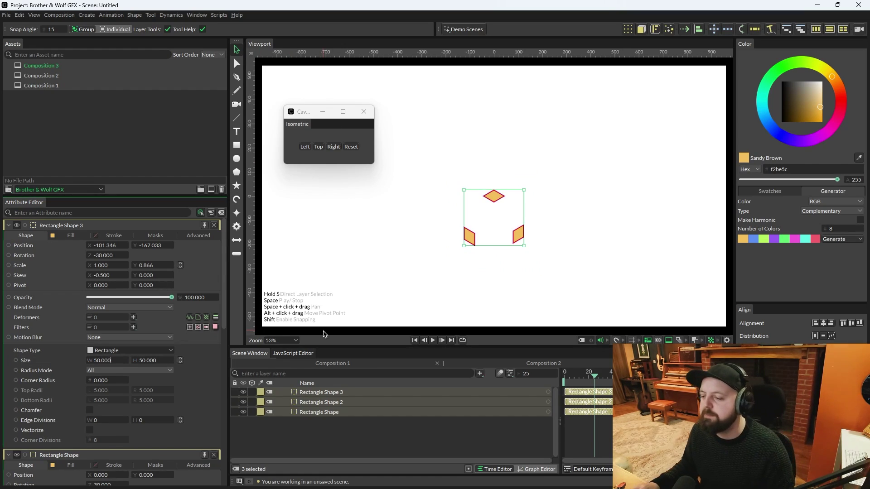
left_click(365, 111)
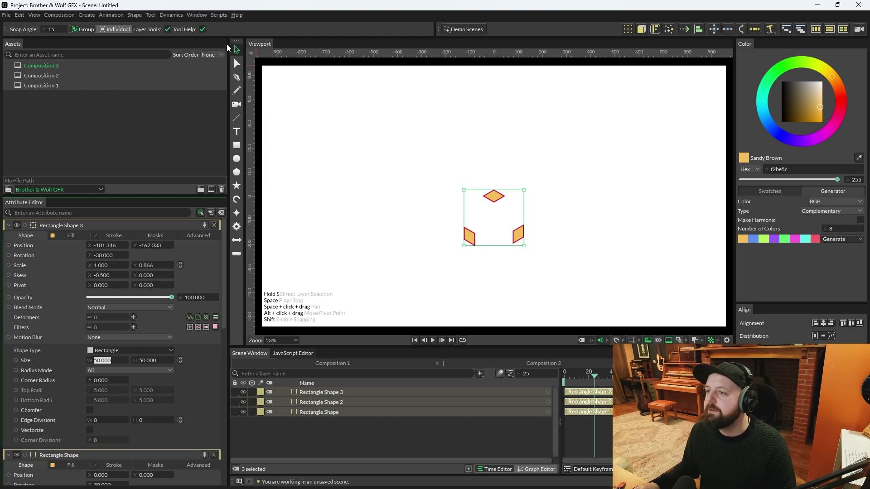
Snap the right and left faces against the lower edges of the top face to form a gapless cube.
left_click(480, 213)
scroll(498, 272, "up", 3)
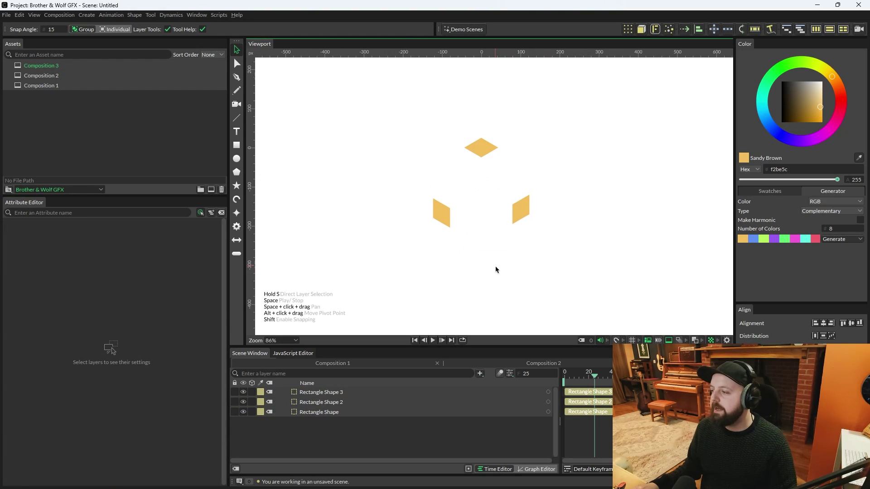
scroll(494, 263, "up", 3)
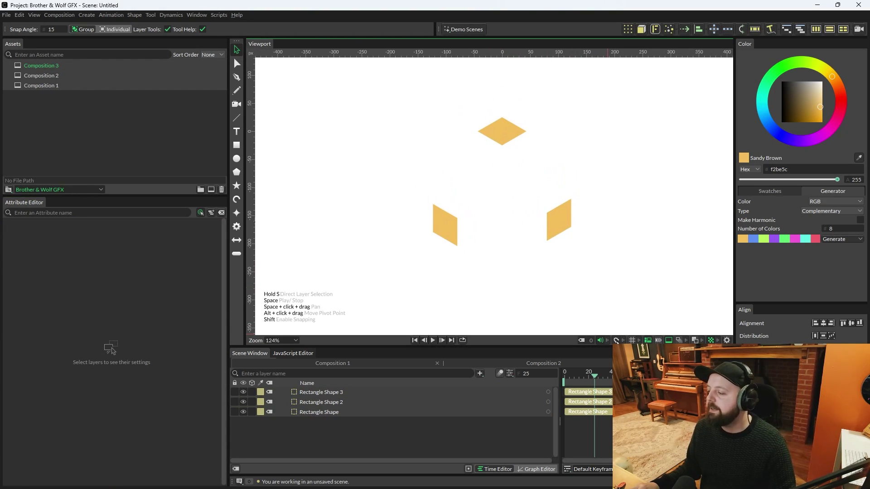
left_click(623, 341)
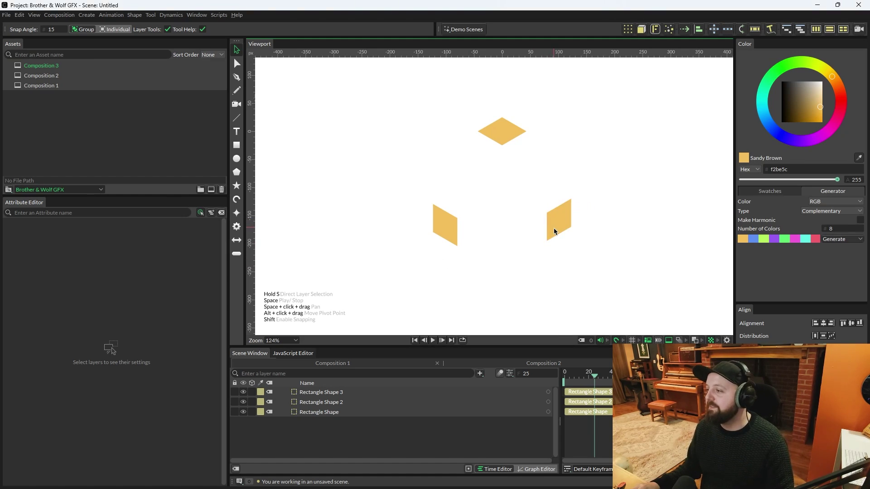
left_click_drag(553, 230, 525, 165)
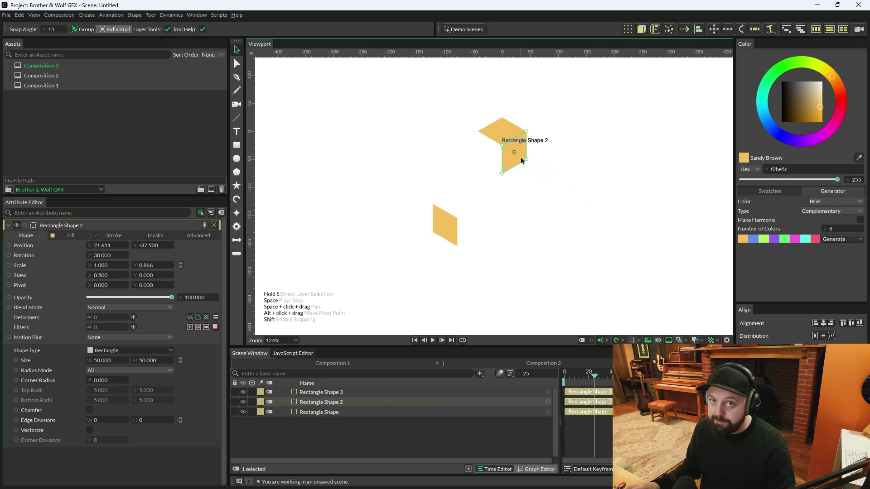
left_click_drag(445, 232, 493, 175)
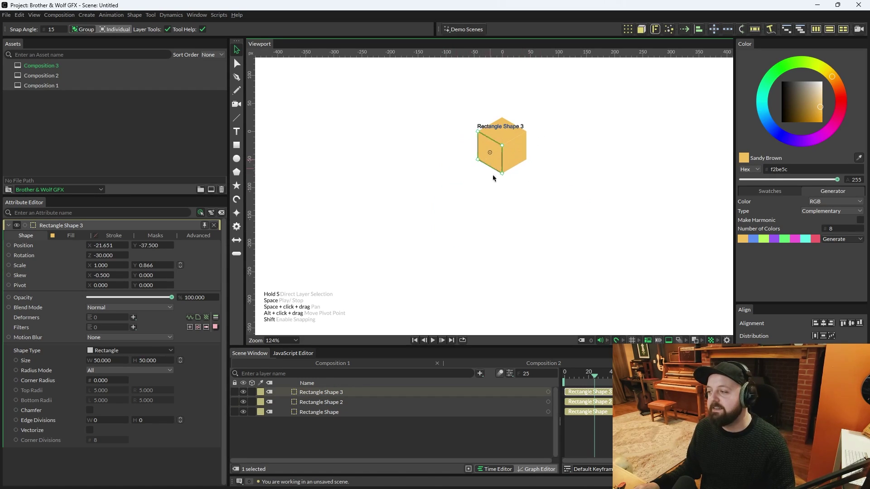
left_click(516, 232)
left_click_drag(456, 80, 441, 136)
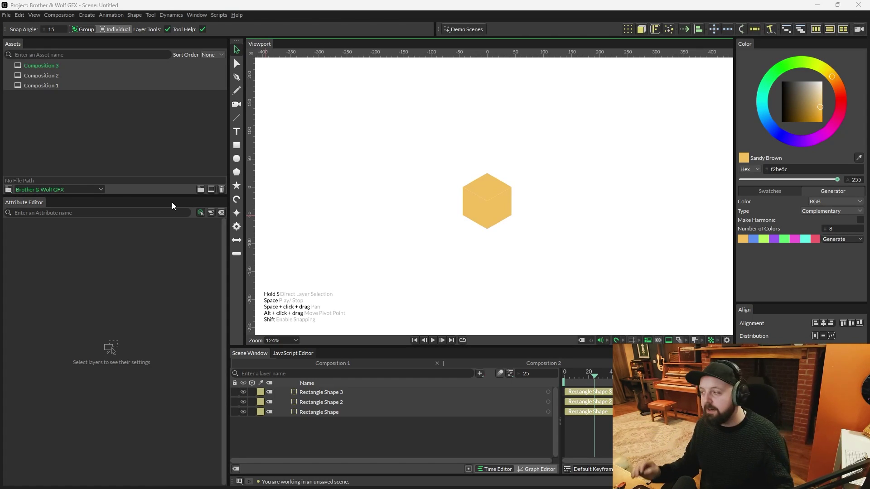
Recolor the cube faces from the Warm library palette, using sandy yellow for the top, orange for the left and darker orange for the right.
left_click(772, 192)
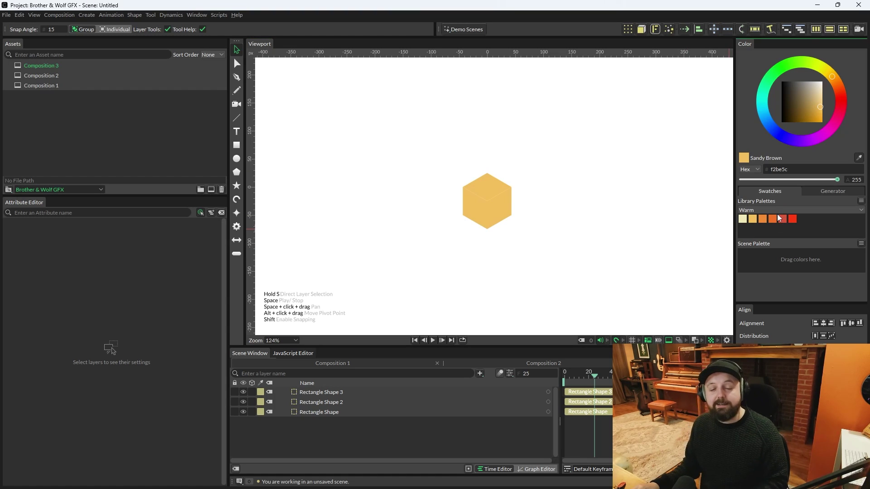
key("ctrl+z")
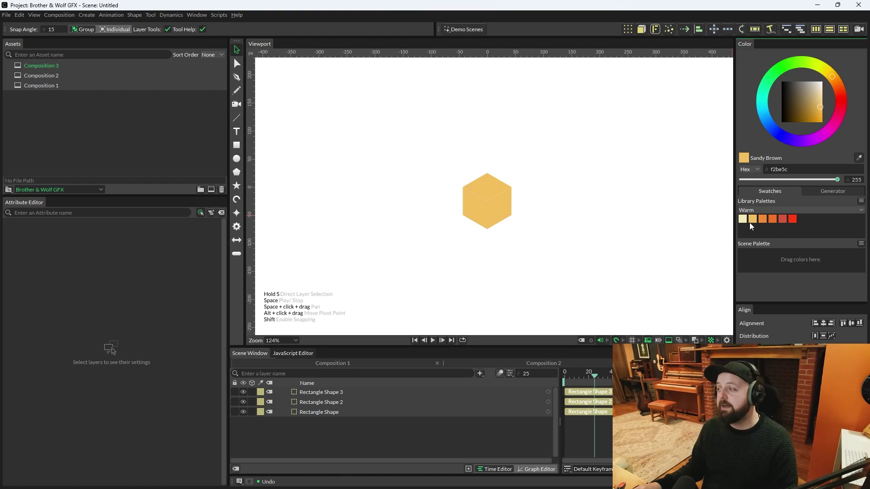
left_click_drag(751, 222, 493, 199)
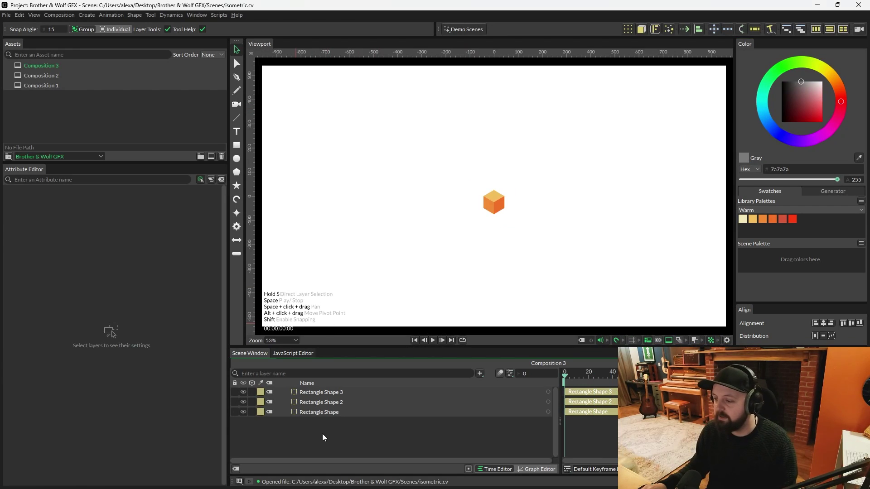
Group the three rectangle shapes, then expand the group and select Rectangle Shape 3 to view its attributes.
left_click_drag(322, 434, 322, 344)
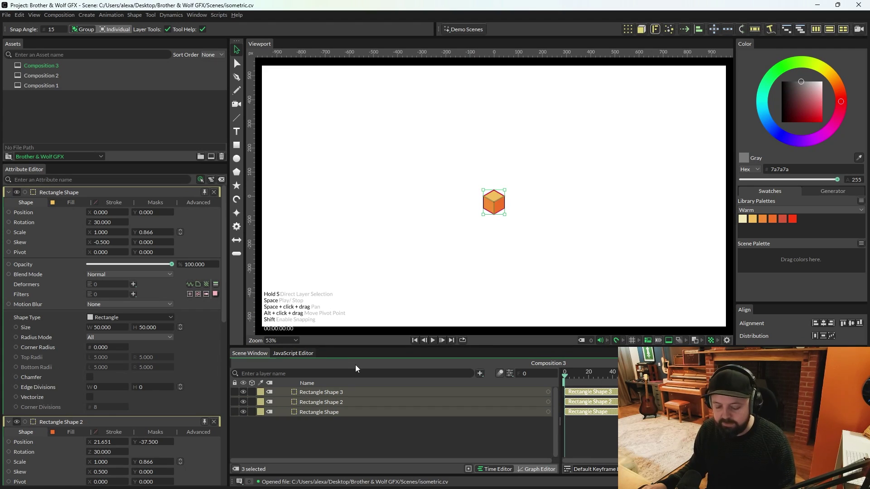
key("ctrl+g")
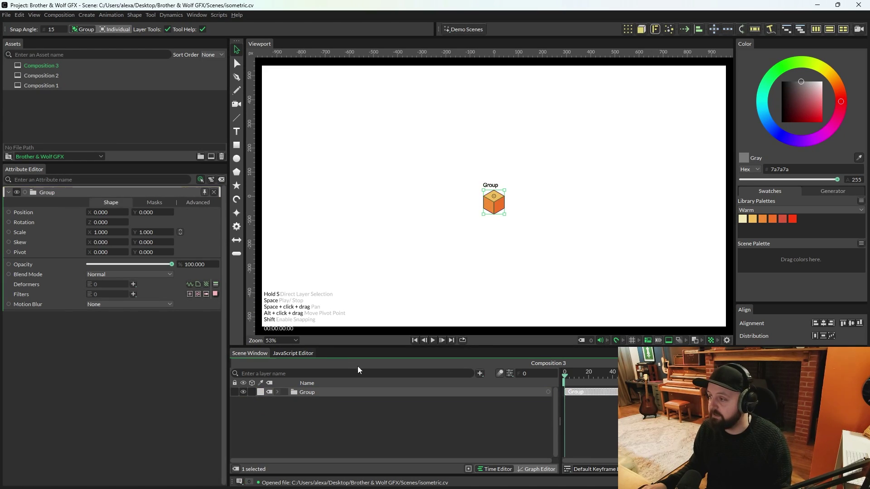
left_click(302, 392)
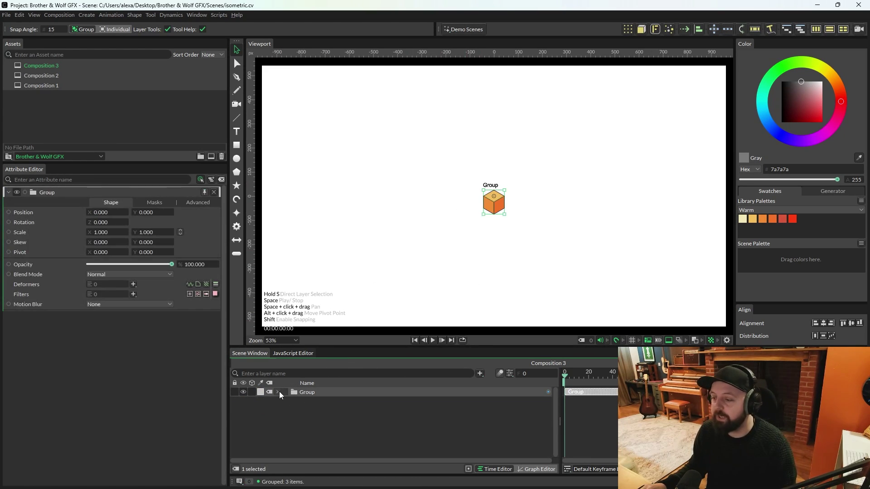
left_click(278, 392)
left_click(318, 405)
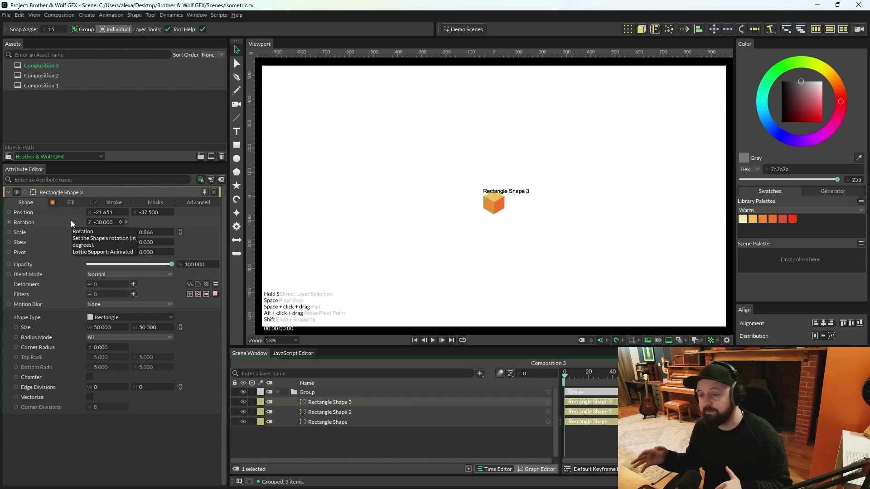
Create a Duplicator from the cube group and select it to show its attributes.
left_click(339, 393)
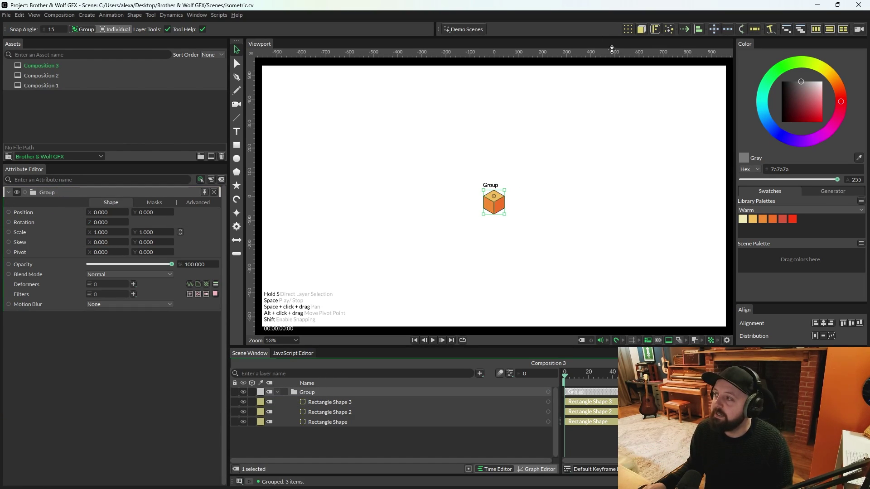
left_click(628, 29)
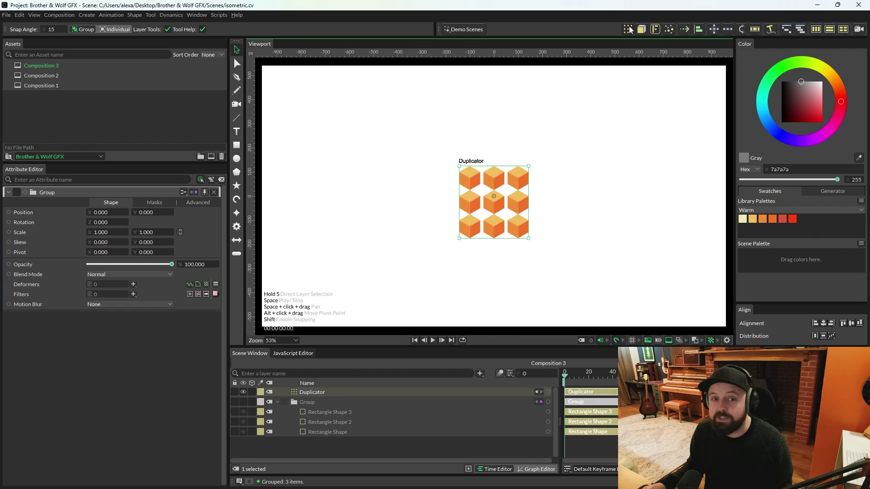
left_click(335, 394)
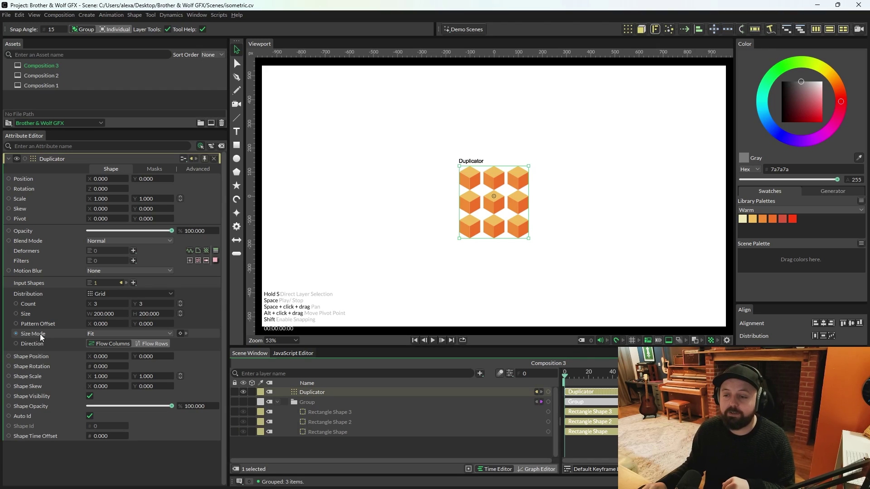
Try the Step size mode on the Duplicator's grid and return it to Fit.
left_click(103, 338)
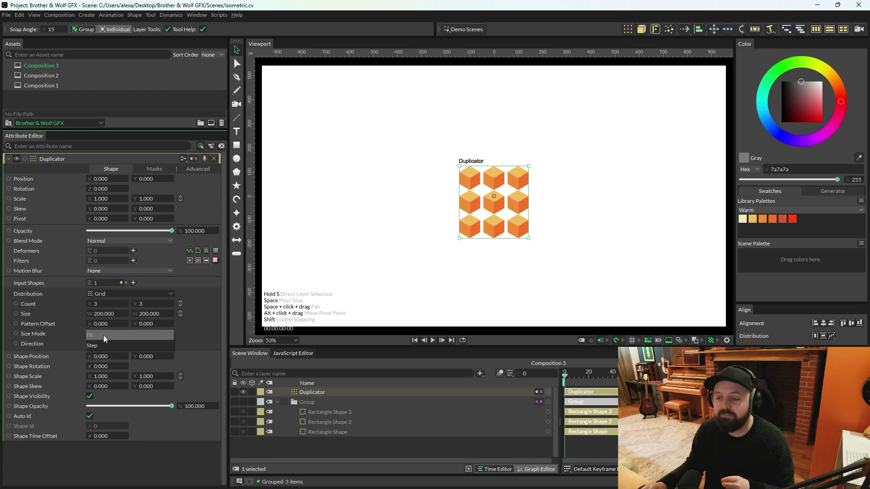
left_click(104, 346)
left_click(103, 346)
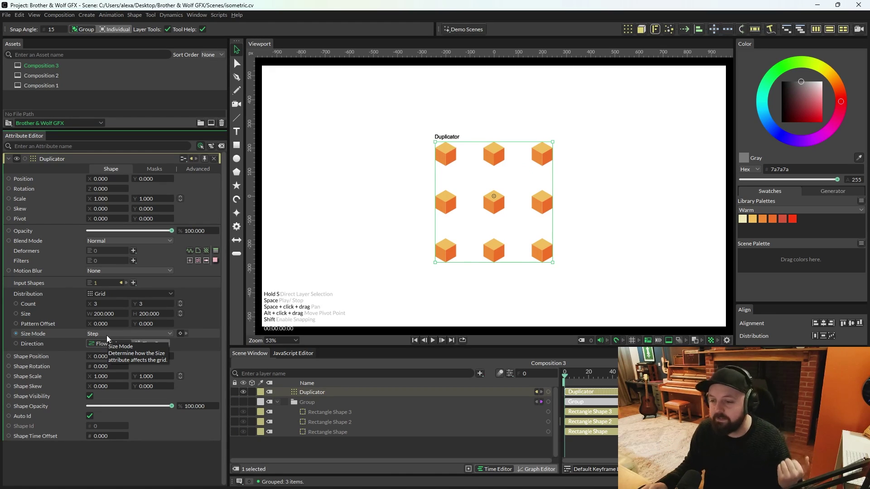
left_click(108, 338)
left_click(104, 324)
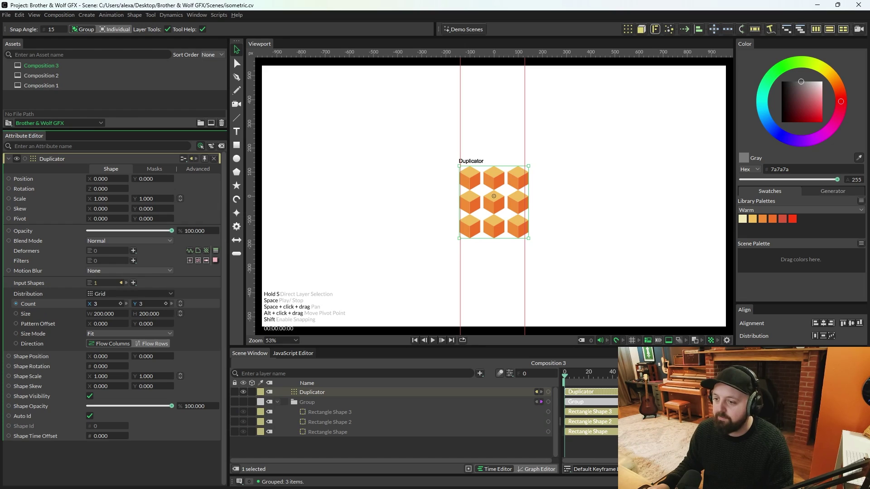
Try horizontal grid counts of 13 and 7 on the Duplicator in Fit mode.
left_click_drag(107, 303, 473, 309)
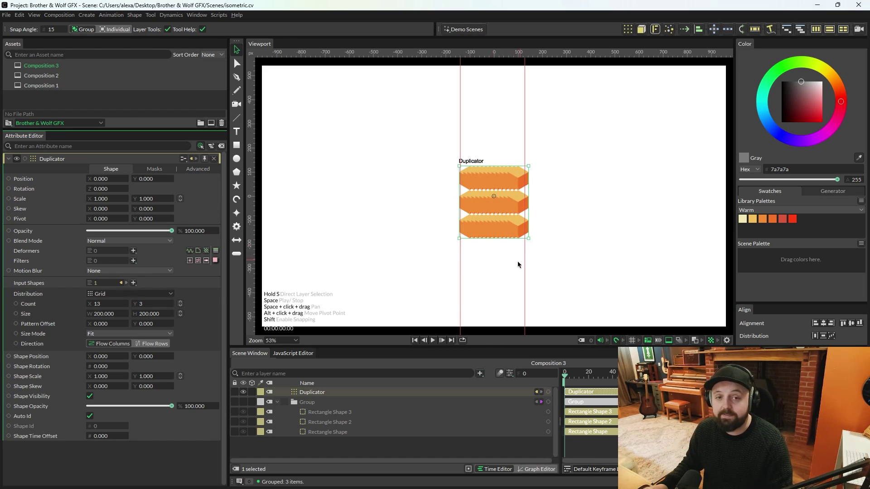
double_click(104, 303)
type("7")
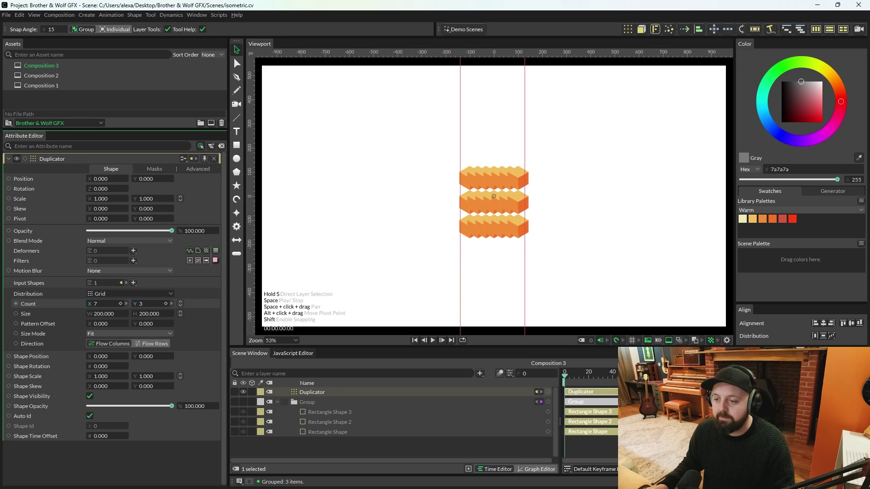
Set the Duplicator's size mode to Step.
left_click(107, 334)
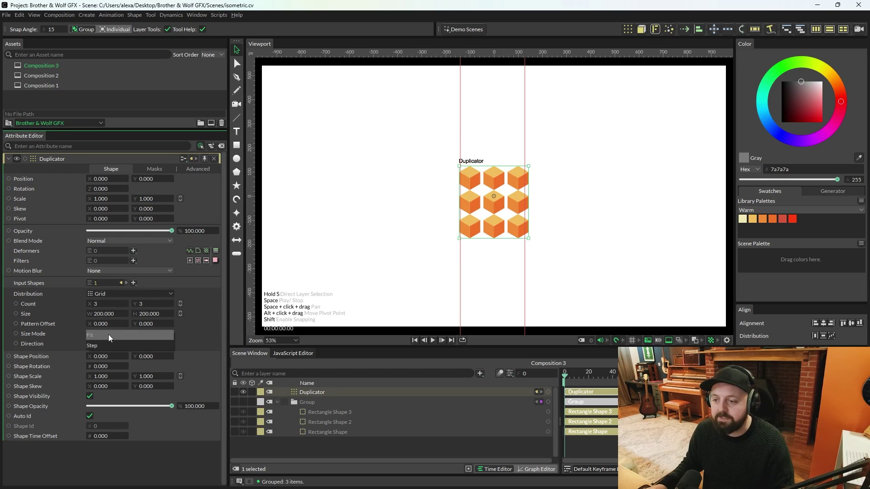
left_click(107, 346)
Try raising the Duplicator's horizontal count to 7 in Step mode.
left_click(104, 305)
key("Up")
key("Up")
key("Up")
key("Up")
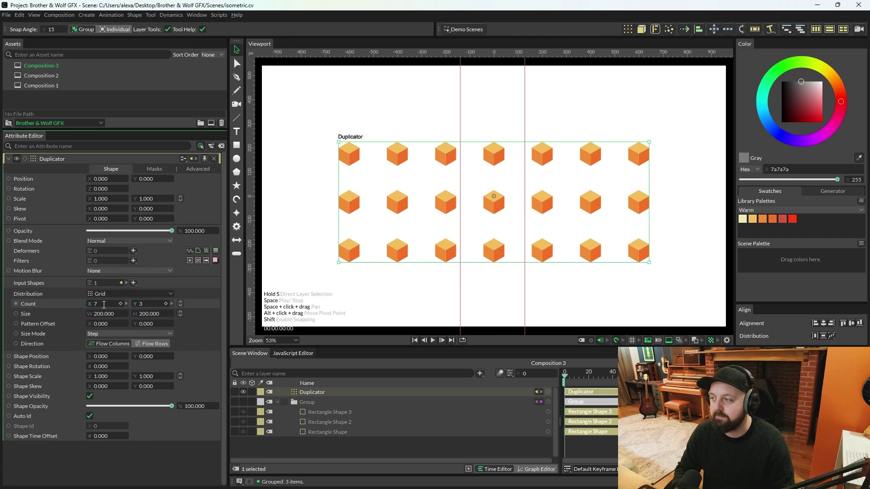
key("Up")
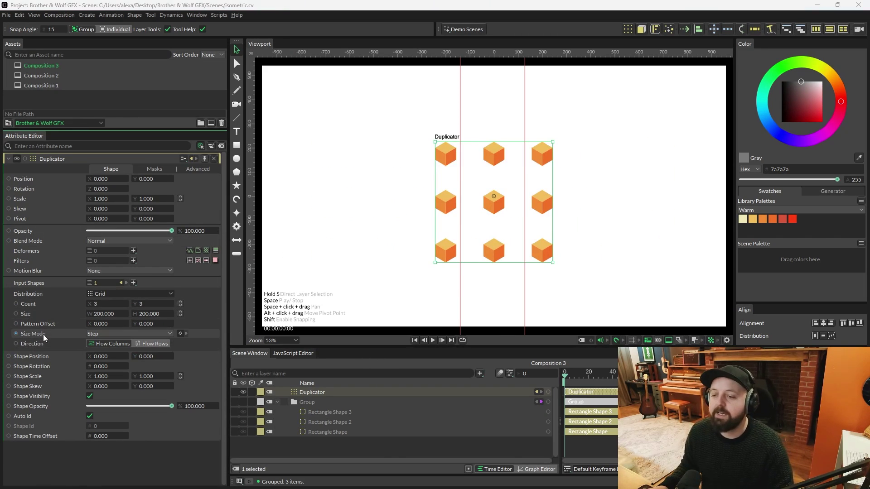
Remove both vertical guides from the viewport.
scroll(550, 171, "up", 5)
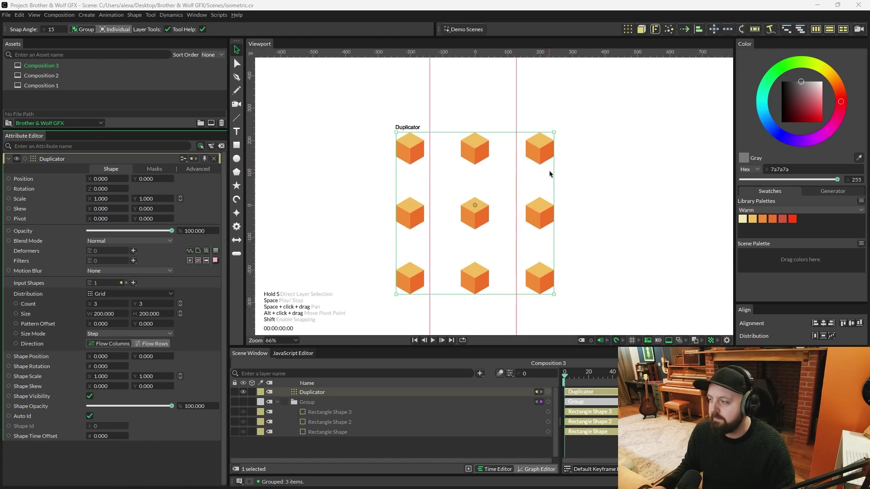
left_click_drag(636, 303, 685, 289)
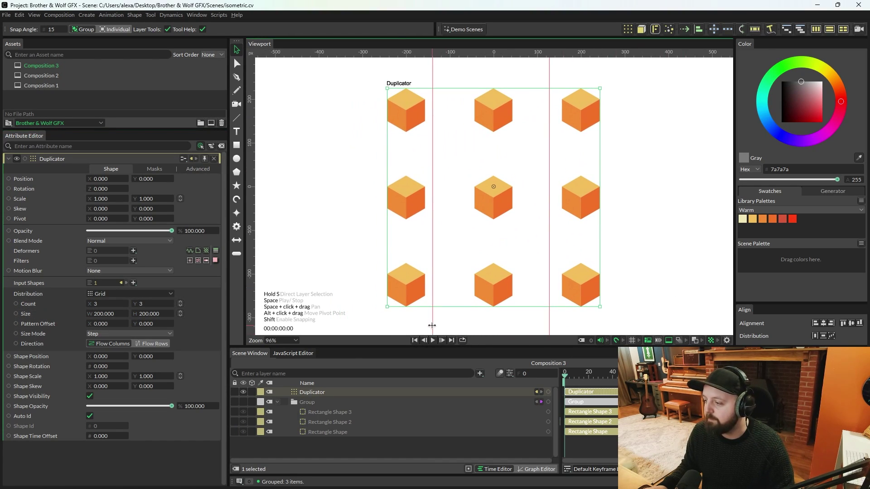
left_click_drag(432, 326, 250, 317)
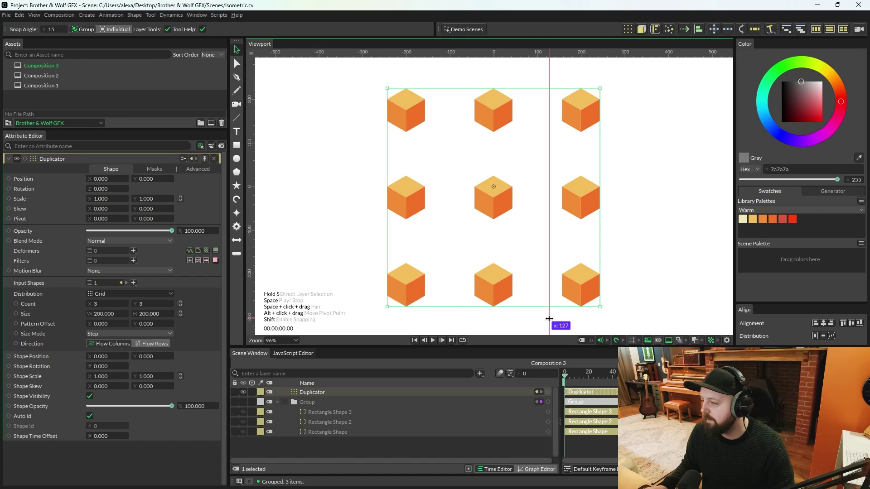
left_click_drag(549, 318, 250, 299)
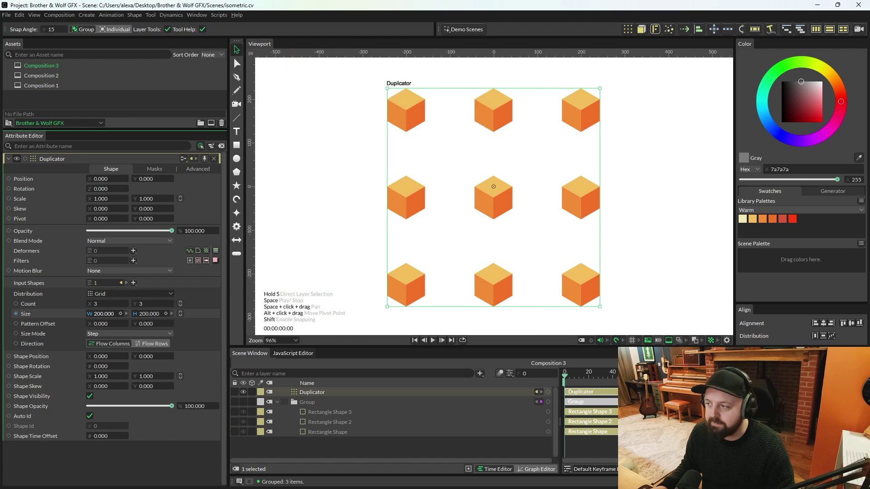
Set the Duplicator's grid size to 87 wide and -51 high, with a horizontal pattern offset of -45.
left_click_drag(103, 314, 52, 313)
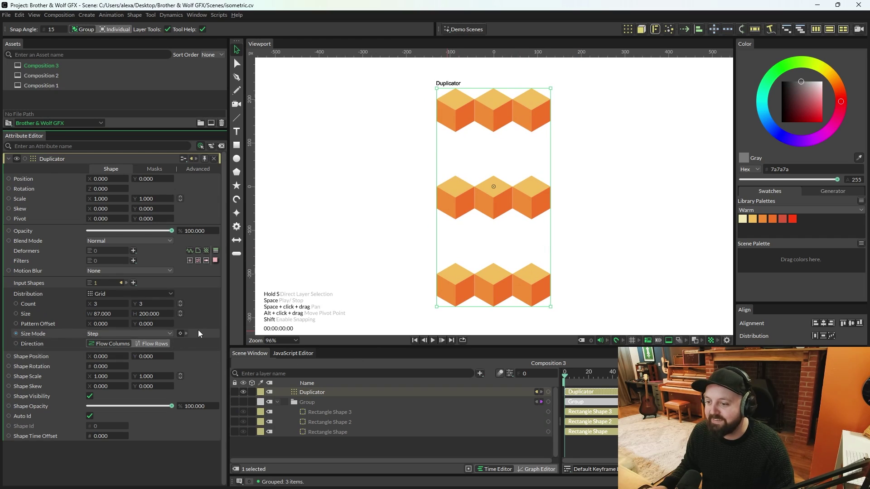
left_click_drag(148, 314, 34, 313)
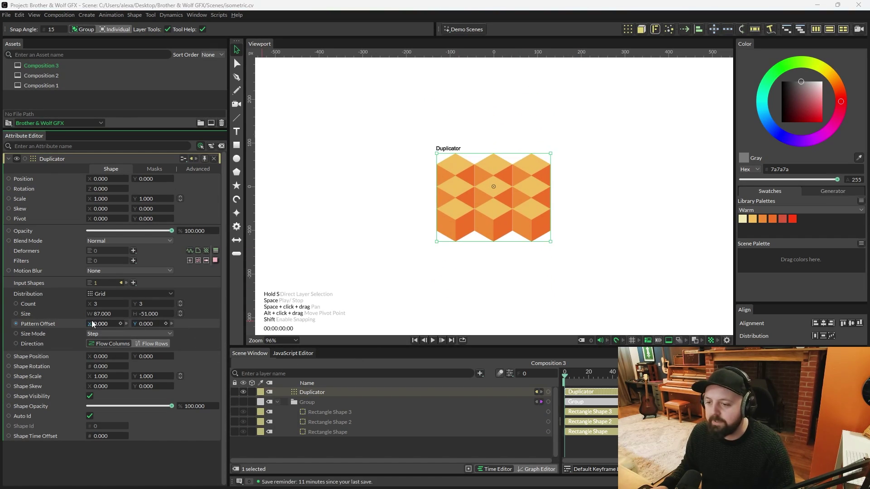
left_click_drag(99, 326, 79, 326)
scroll(453, 218, "up", 4)
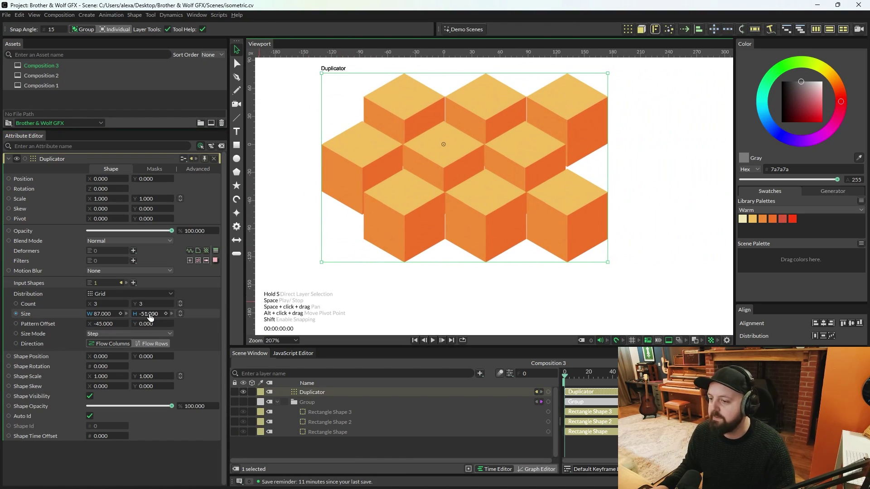
Fine-tune the Duplicator's grid size to 86.5 wide and -25 high, with a horizontal pattern offset of -43.3.
left_click_drag(150, 317, 162, 317)
scroll(417, 285, "up", 2)
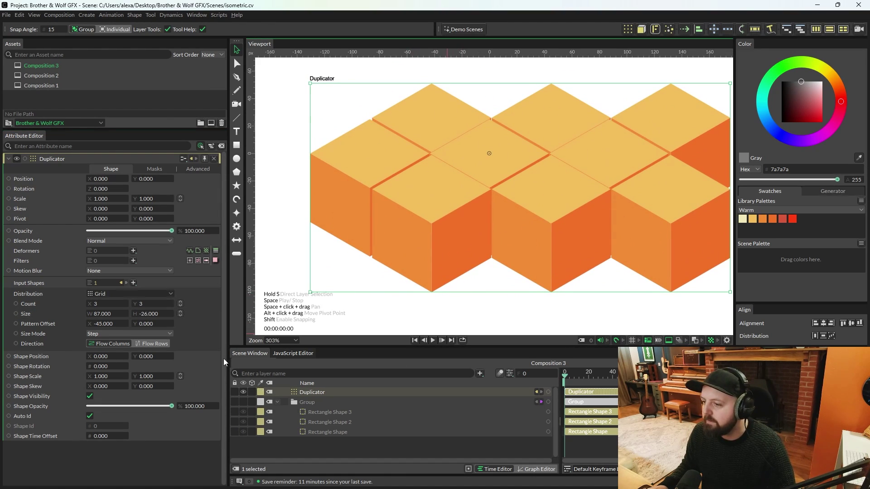
left_click_drag(103, 323, 107, 323)
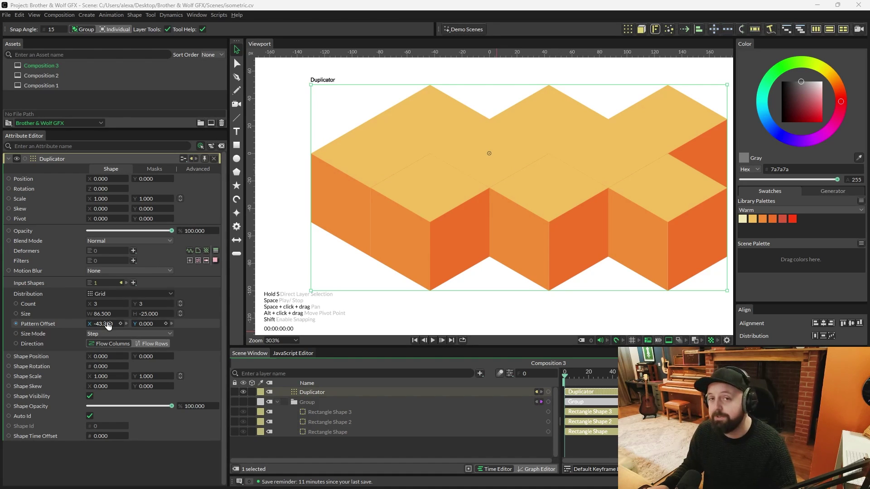
left_click(478, 313)
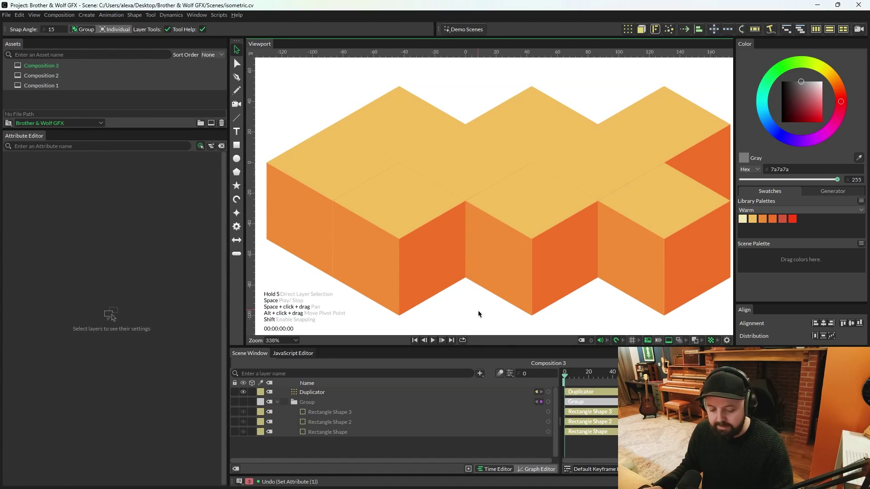
key("f")
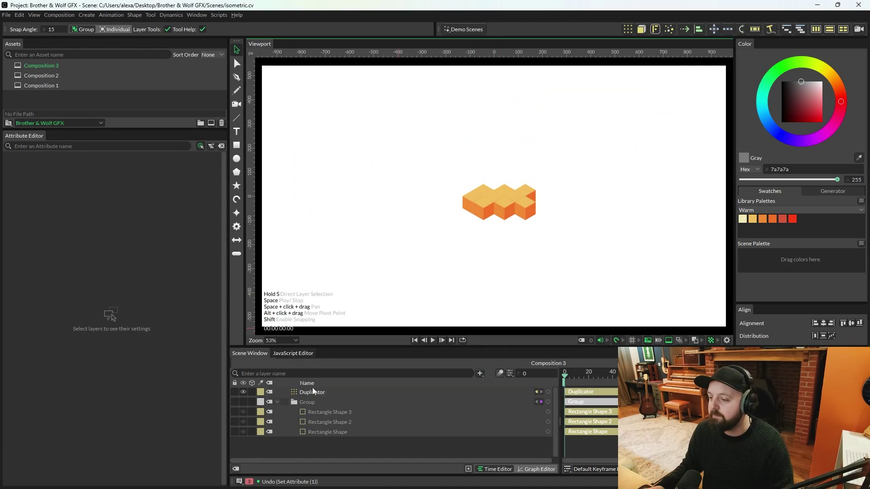
Set the Duplicator's grid count to 24 horizontally and 44 vertically.
left_click(313, 391)
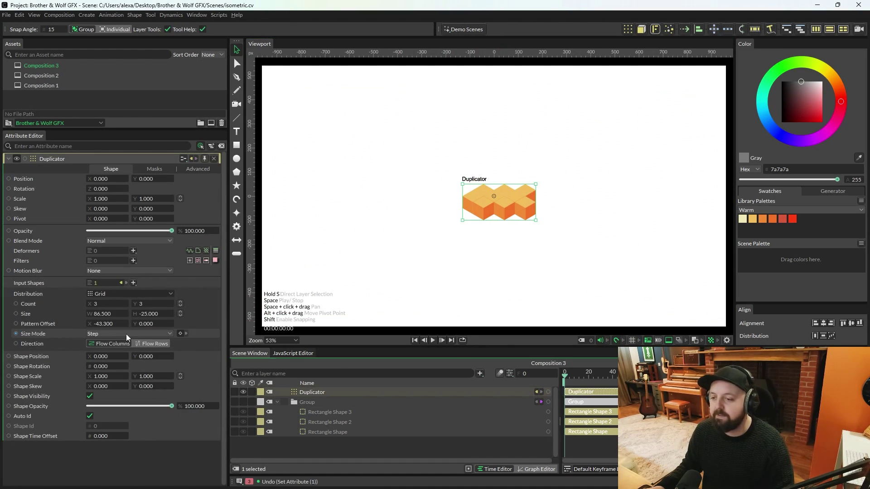
double_click(102, 303)
type("24")
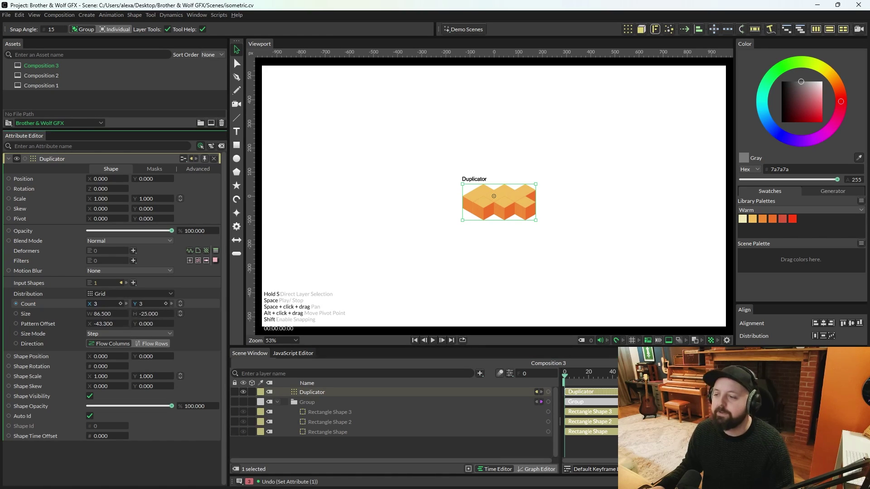
key("Return")
left_click_drag(144, 304, 182, 304)
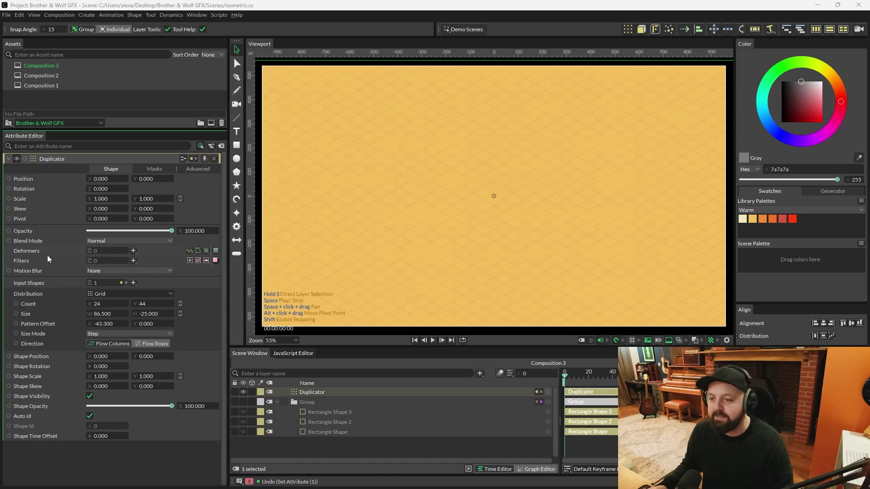
Add a Sub-Mesh deformer to the Duplicator and set its scale to 0.3 on both axes.
left_click(133, 250)
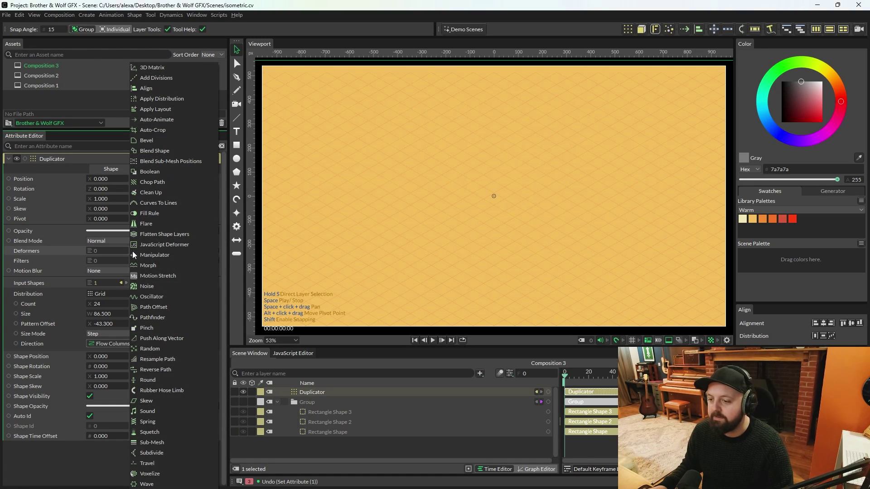
left_click(159, 442)
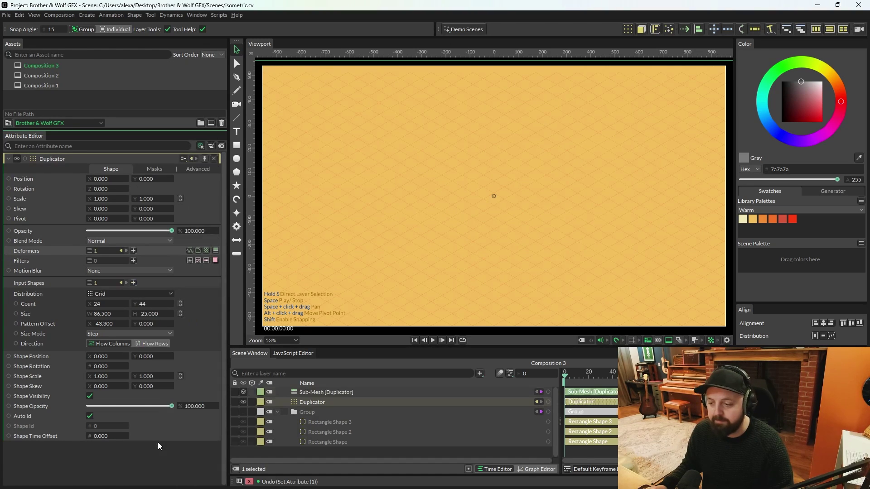
left_click(358, 392)
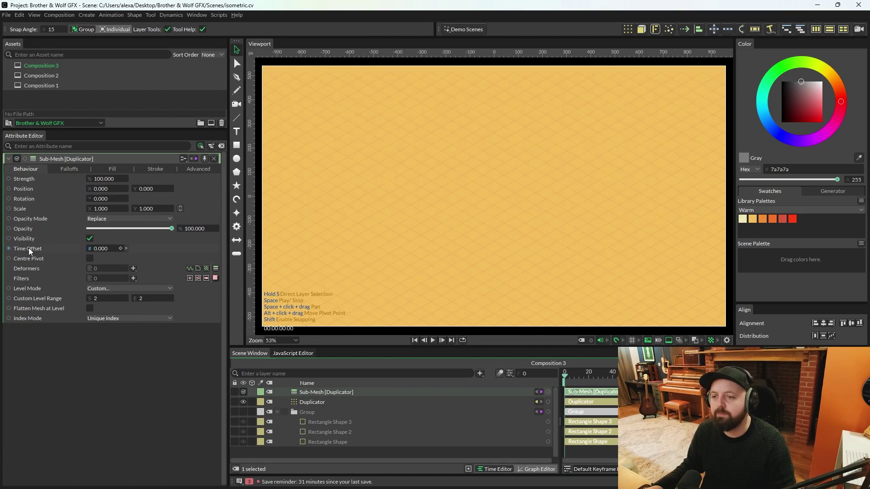
left_click_drag(106, 209, 73, 209)
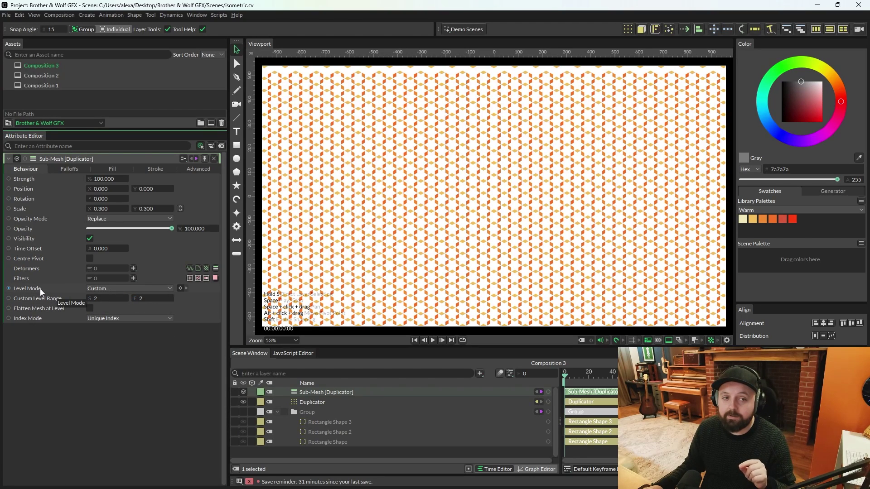
Try the Text (Lines) level mode on the Sub-Mesh and switch back to Custom to compare how the cubes scale.
left_click(101, 290)
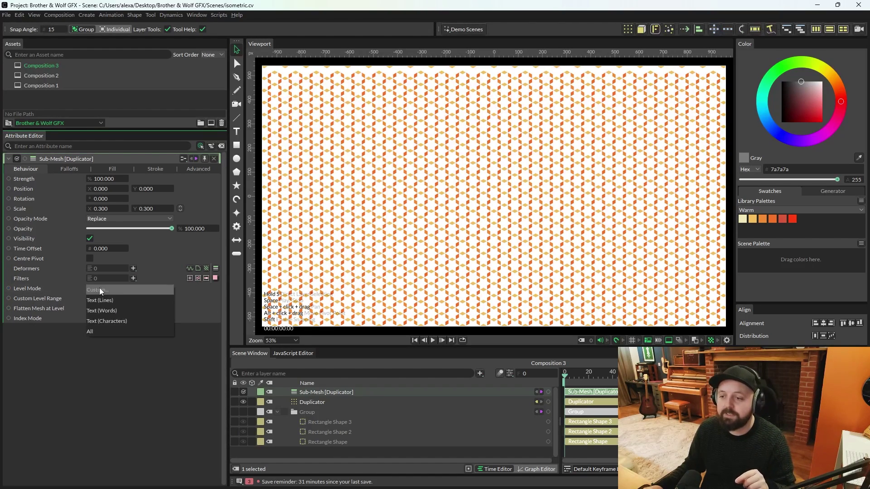
left_click(121, 300)
scroll(512, 202, "up", 5)
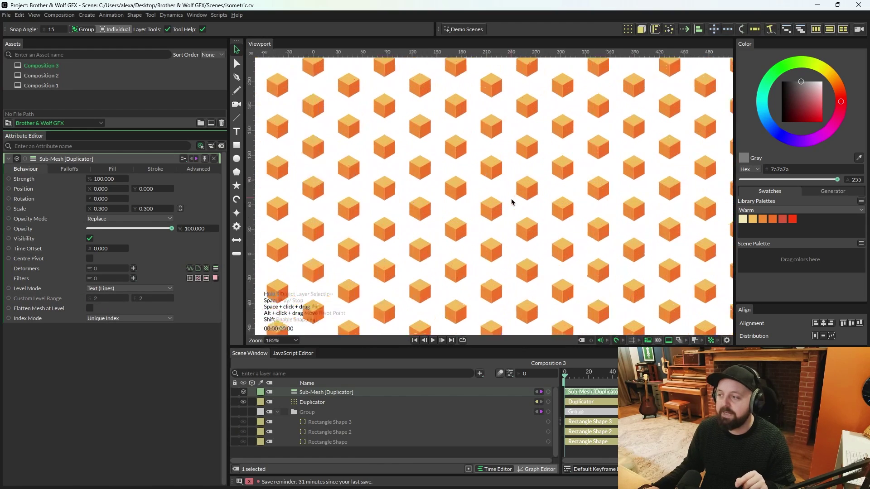
scroll(512, 202, "up", 4)
left_click(116, 289)
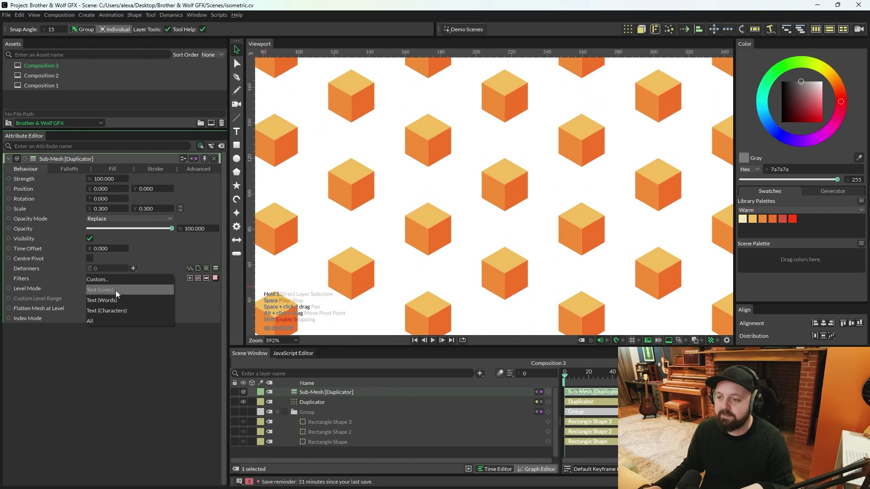
left_click(108, 279)
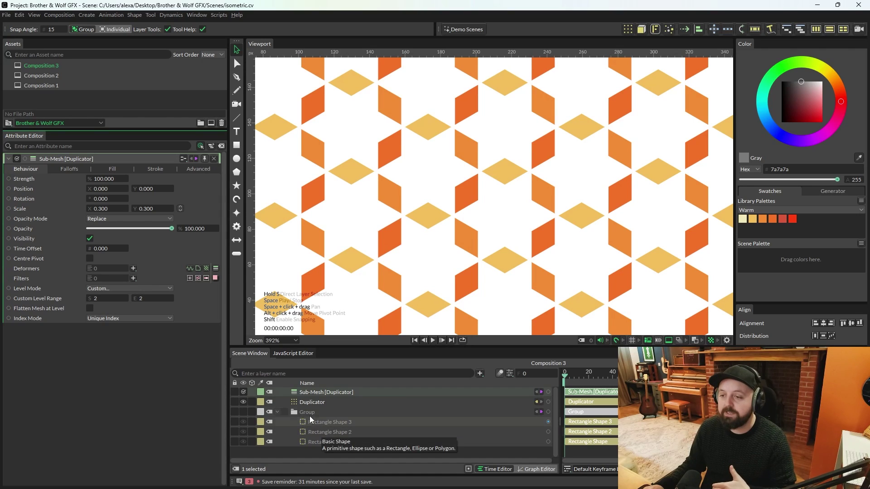
Set the Sub-Mesh's level mode to Text (Lines) and inspect the cubes across the composition.
left_click(105, 289)
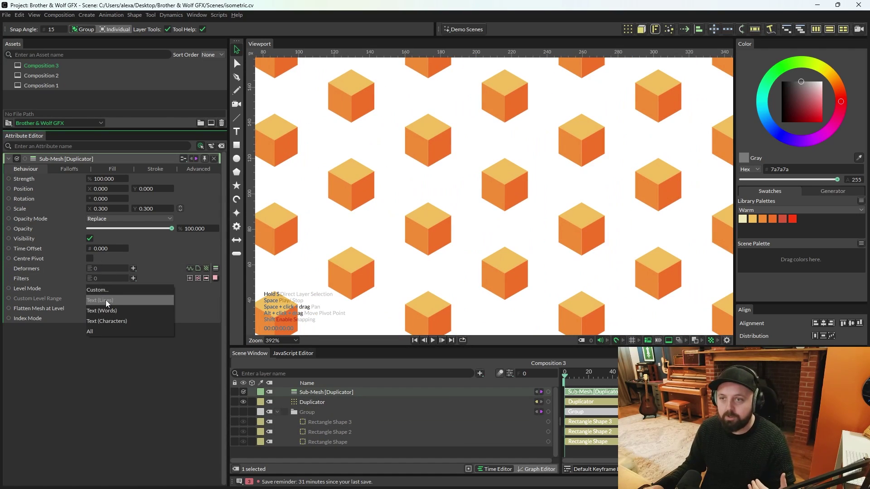
left_click(107, 301)
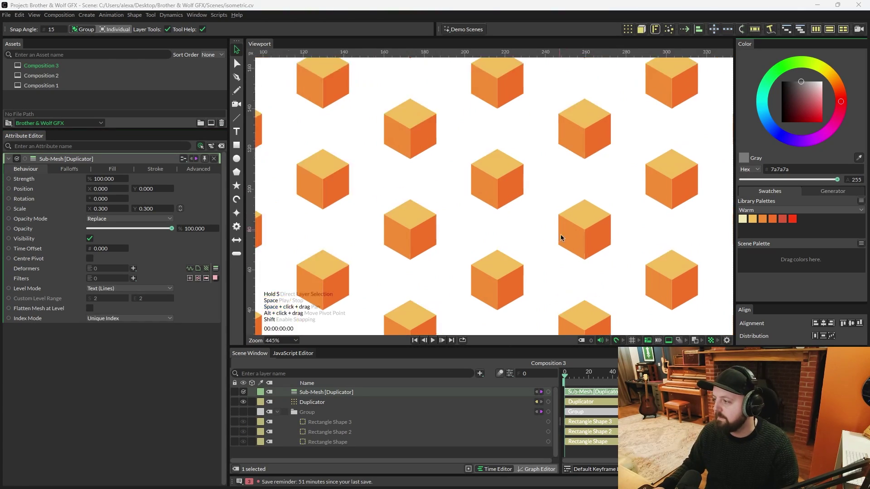
scroll(489, 276, "up", 3)
scroll(489, 272, "down", 8)
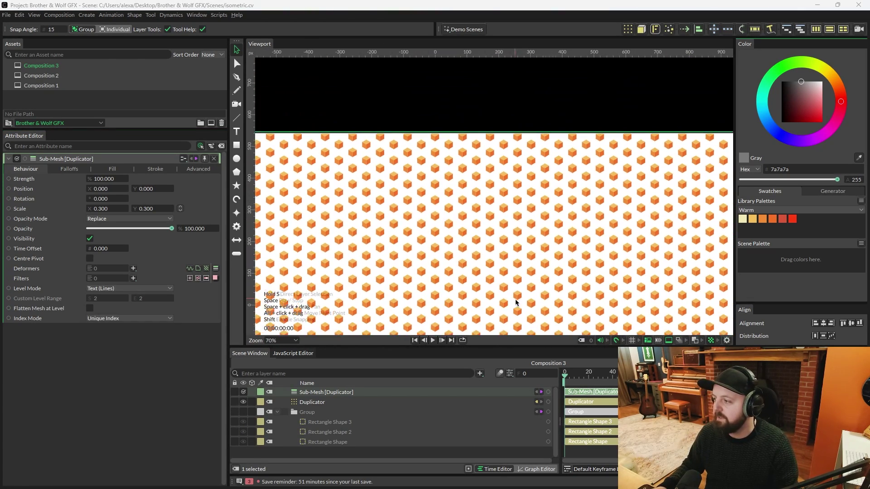
scroll(521, 253, "down", 4)
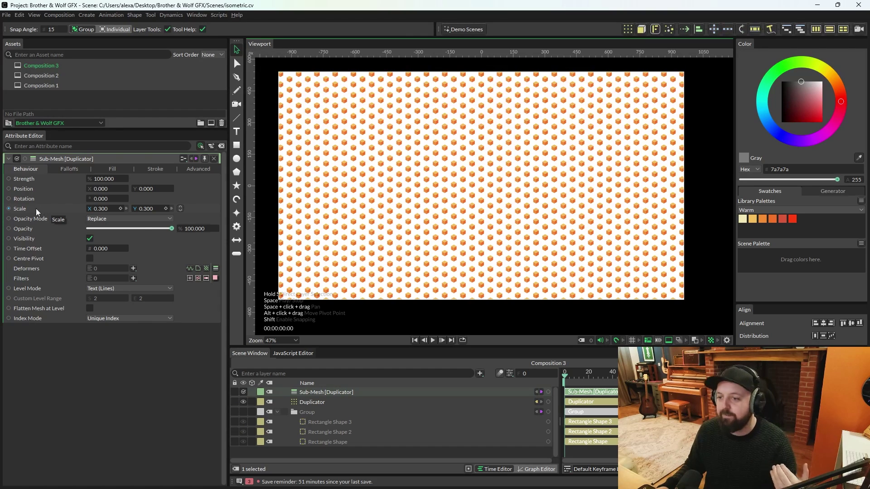
Add an Oscillator behaviour to the Sub-Mesh's scale, with a minimum of 0.3 and a maximum of 1.
right_click(36, 208)
mouse_move(113, 276)
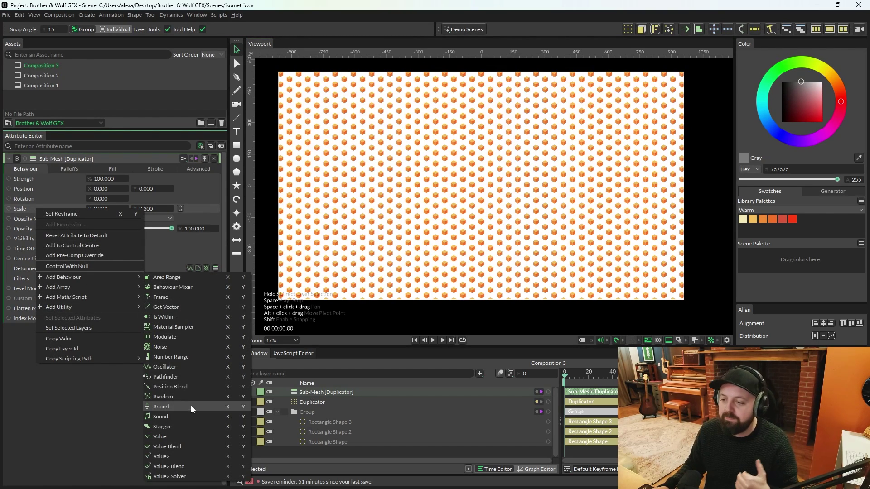
left_click(170, 366)
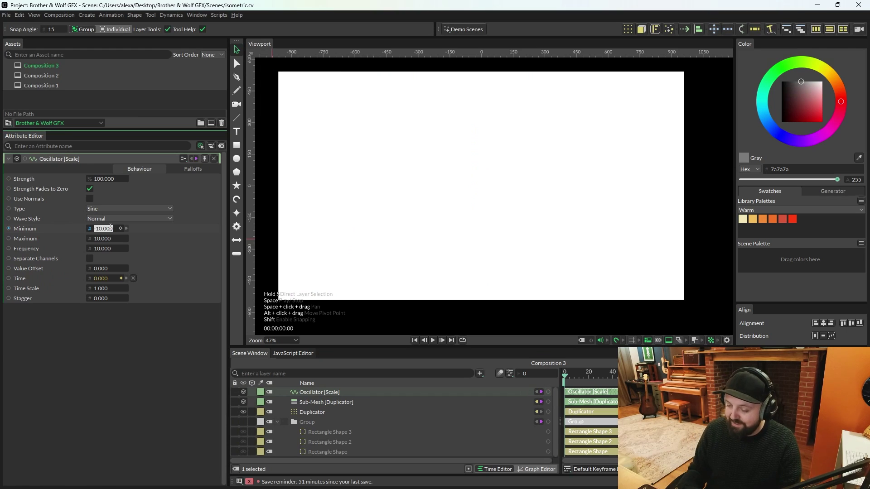
type(".3")
key("Tab")
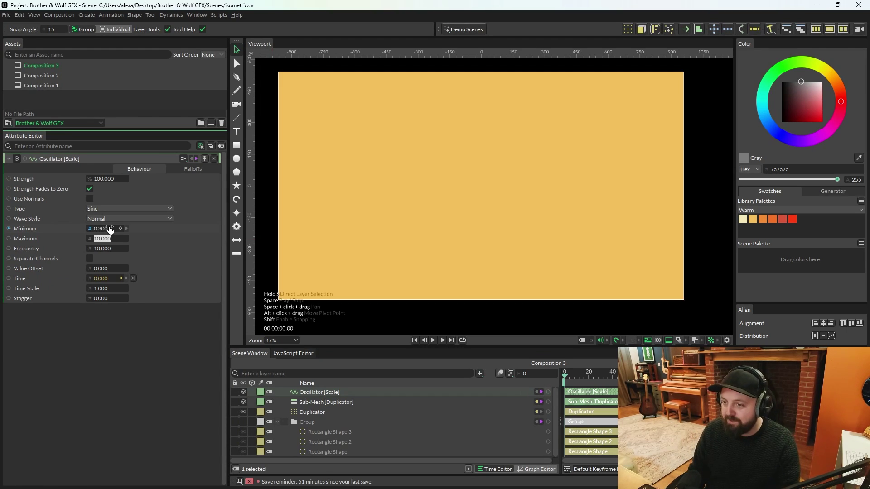
key("Return")
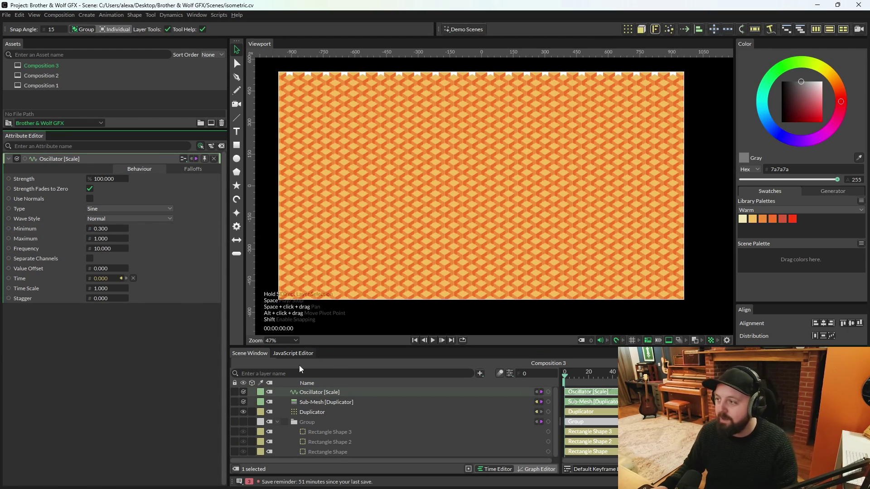
Play the animation and set the Oscillator's stagger to 2.5.
left_click(433, 341)
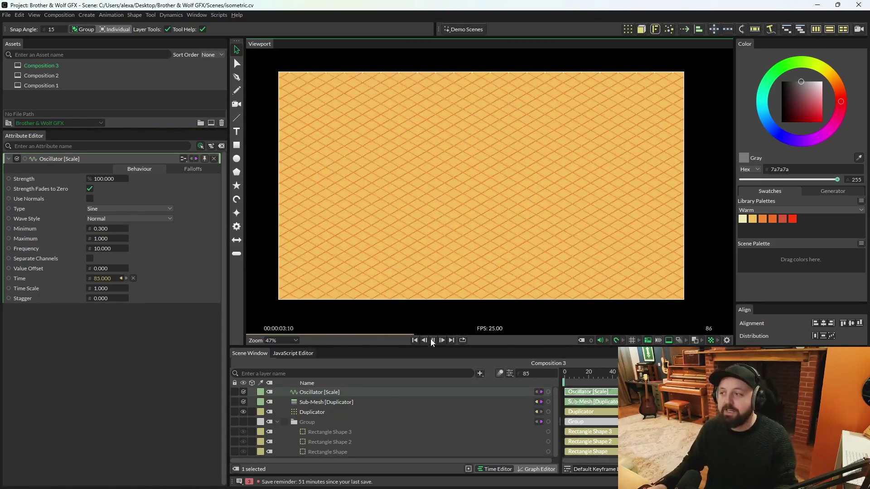
scroll(468, 254, "up", 5)
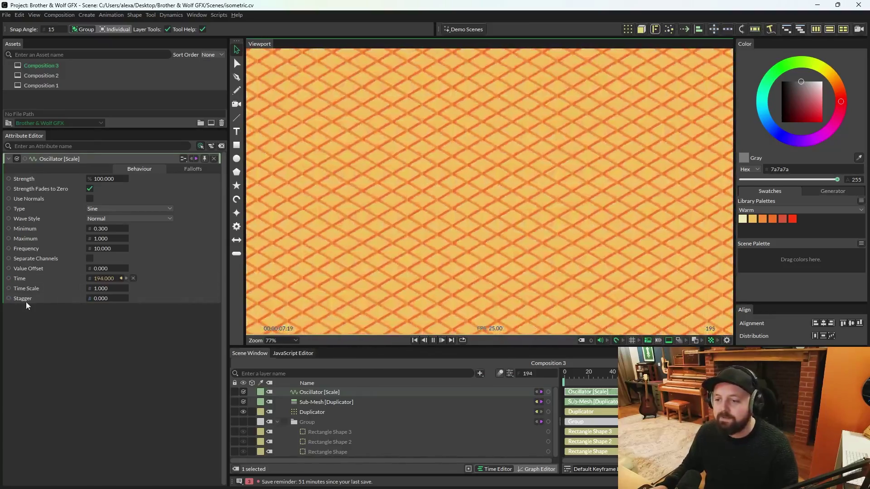
double_click(109, 298)
type("2")
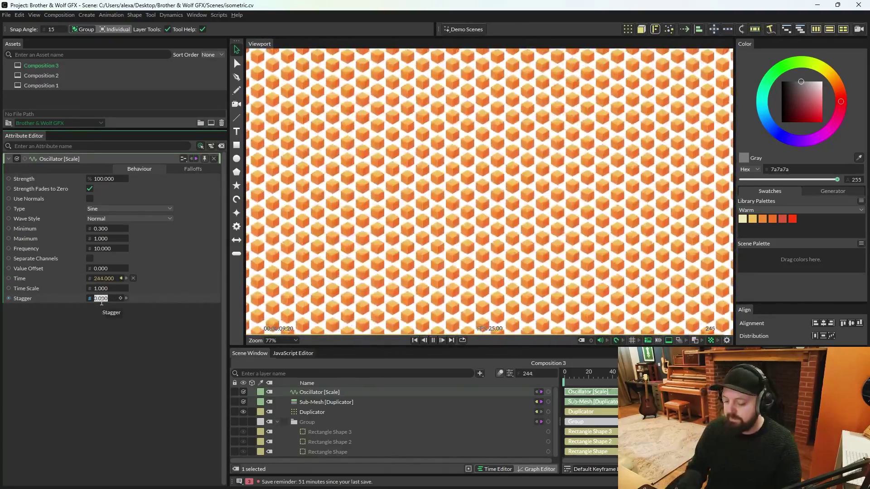
type(".5")
key("Return")
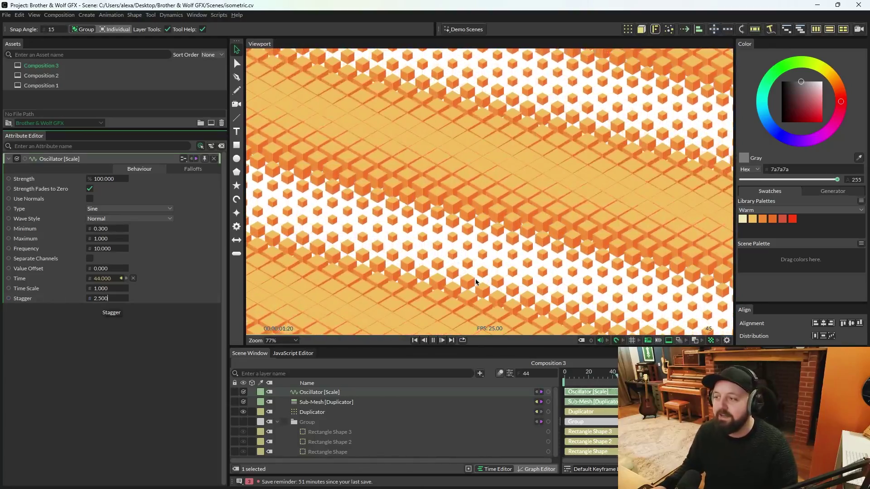
Increase the Oscillator's stagger to 3.53 while the animation plays.
scroll(476, 283, "down", 2)
scroll(476, 283, "down", 1)
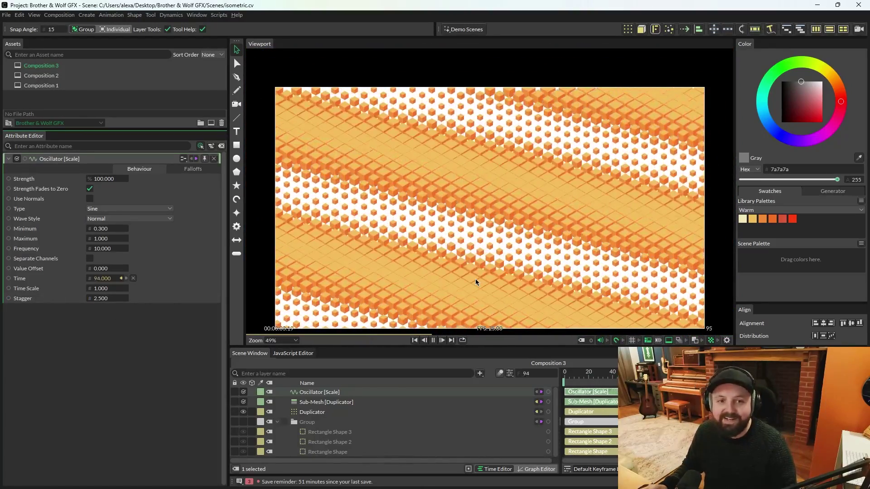
scroll(475, 279, "down", 1)
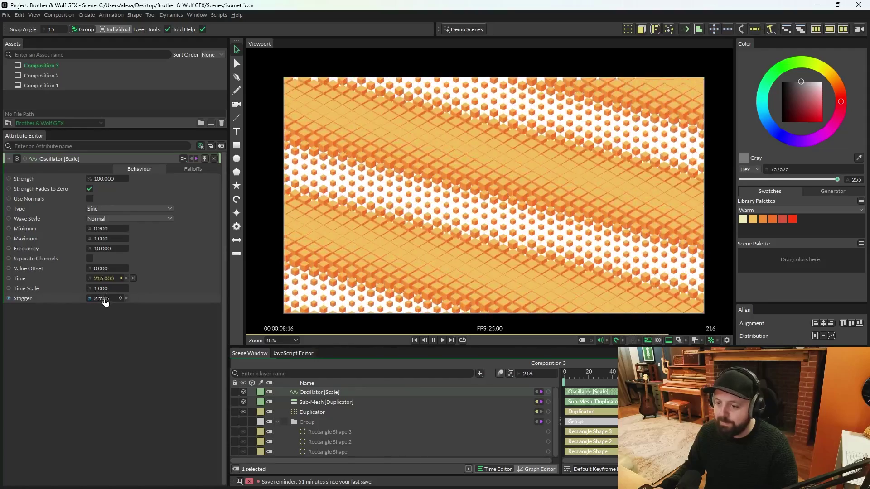
left_click_drag(103, 299, 199, 303)
scroll(480, 198, "up", 10)
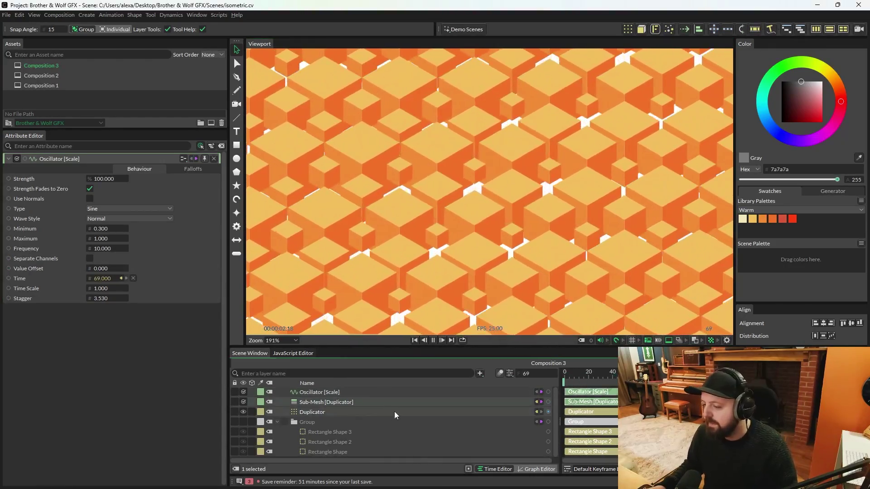
Add a falloff to the Sub-Mesh and enlarge the falloff circle to 371 by 371.
left_click(327, 402)
scroll(366, 304, "down", 8)
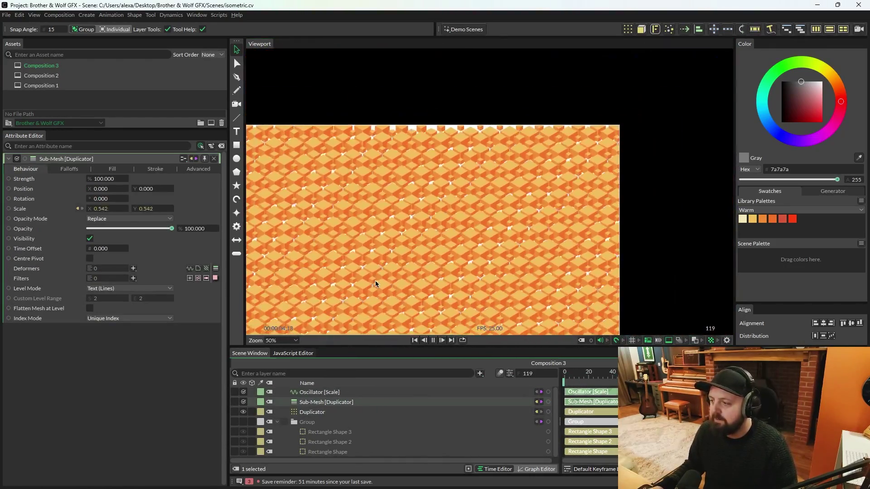
left_click_drag(423, 187, 466, 227)
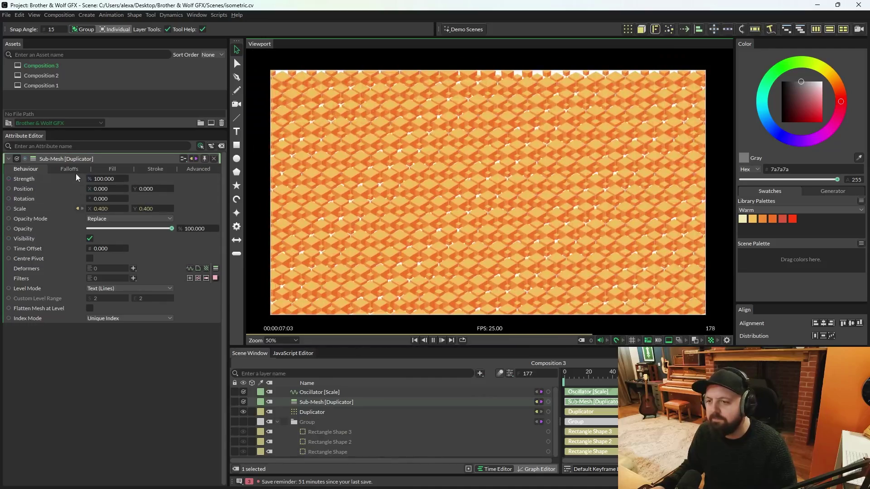
left_click(67, 170)
right_click(58, 195)
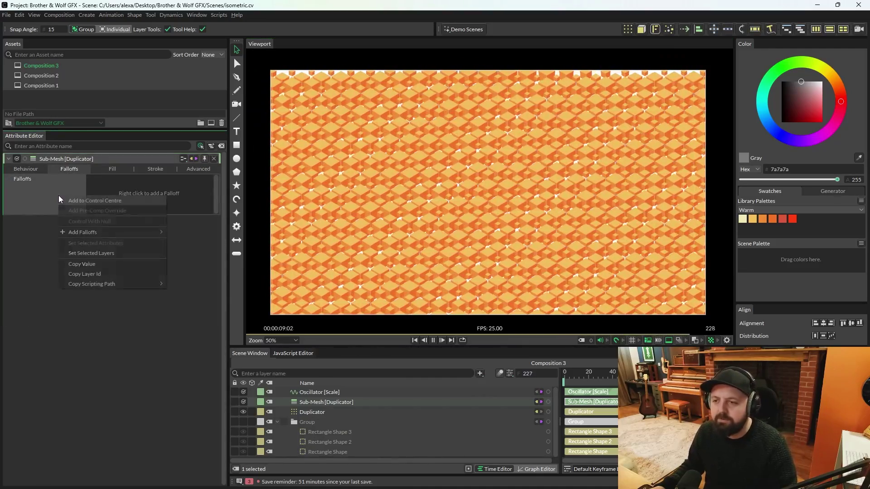
mouse_move(125, 233)
left_click(178, 232)
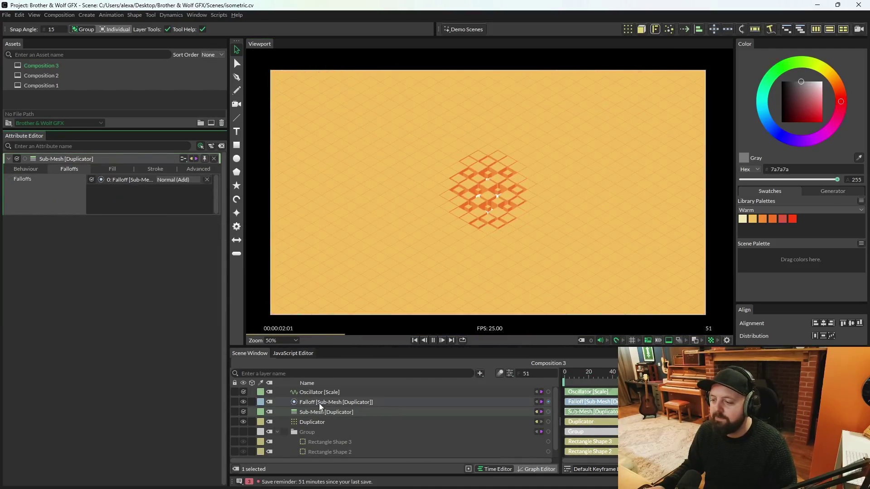
left_click(350, 403)
left_click_drag(101, 262, 179, 262)
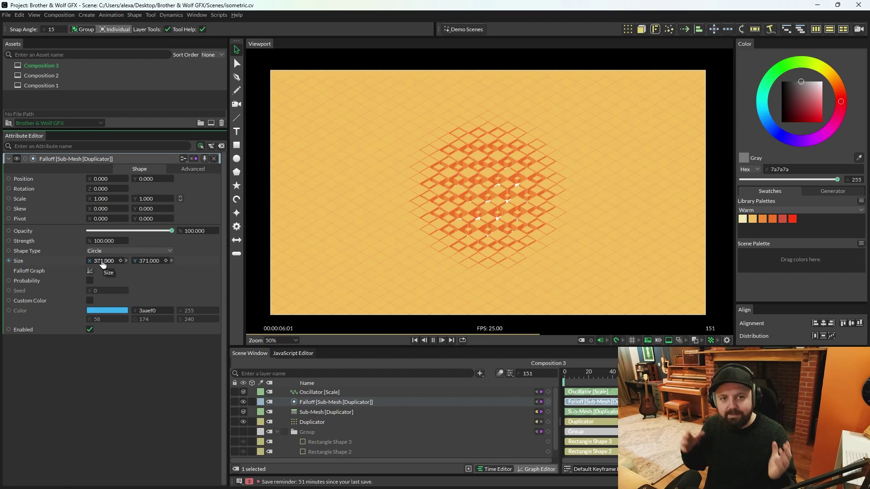
Set the Sub-Mesh's vertical position to -314 and its rotation to 180.
left_click(387, 411)
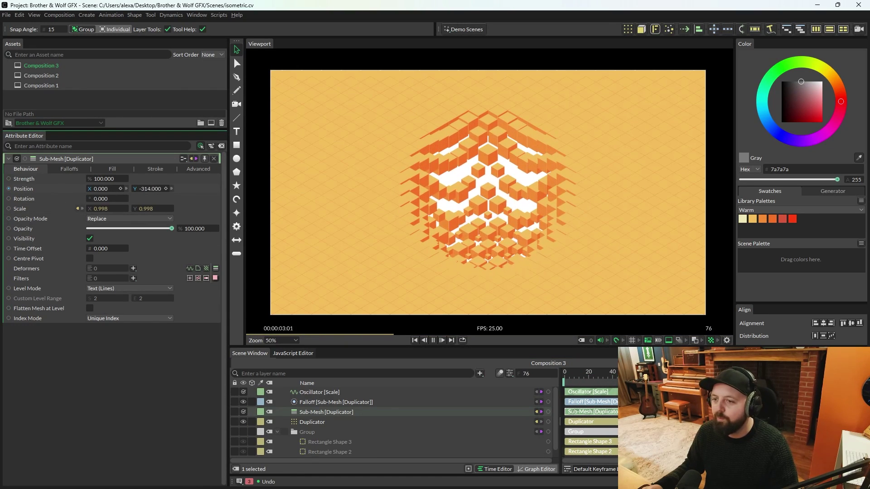
left_click(103, 198)
type("180")
key("Return")
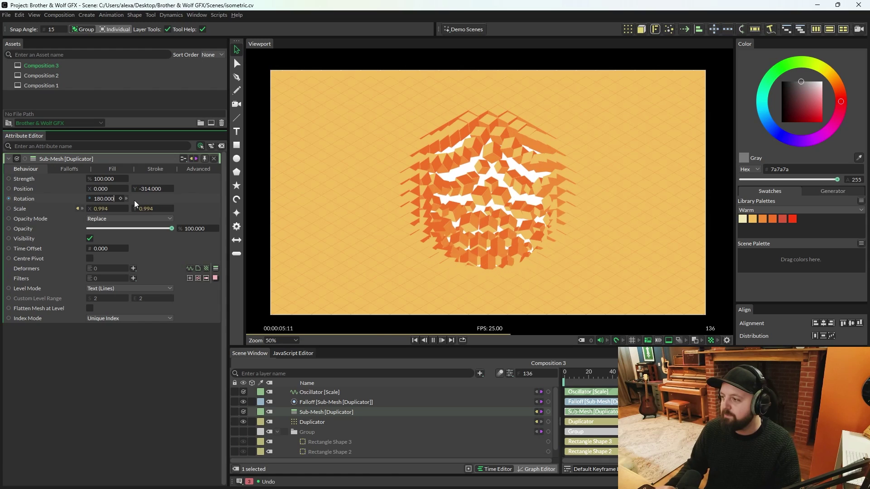
Shift the falloff to about -371 horizontally, set the Sub-Mesh's horizontal position to -750, and stop playback.
left_click(321, 402)
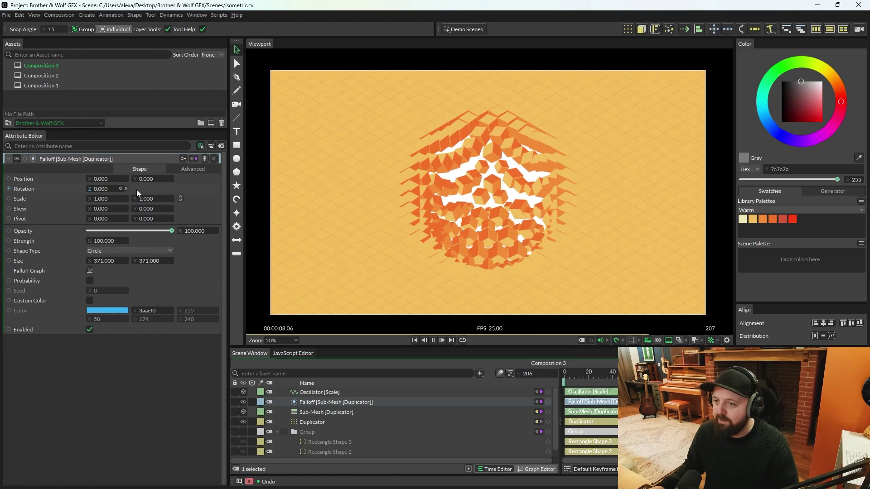
left_click_drag(99, 180, 0, 180)
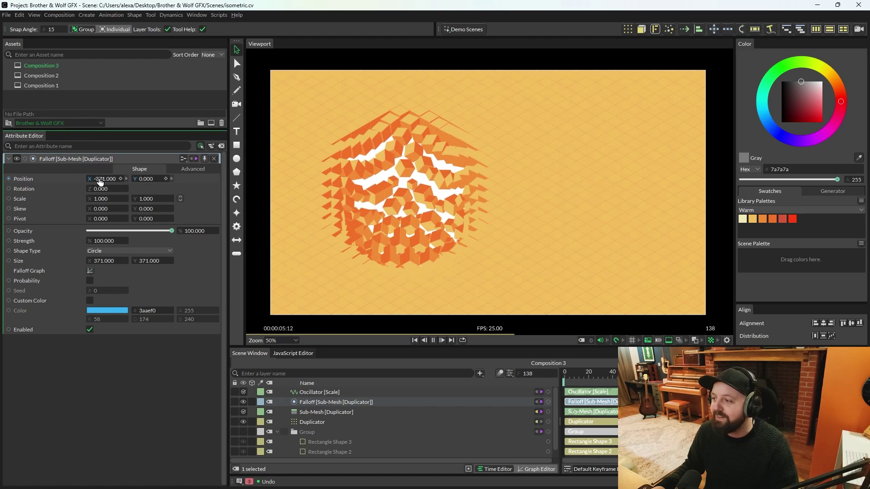
left_click(326, 412)
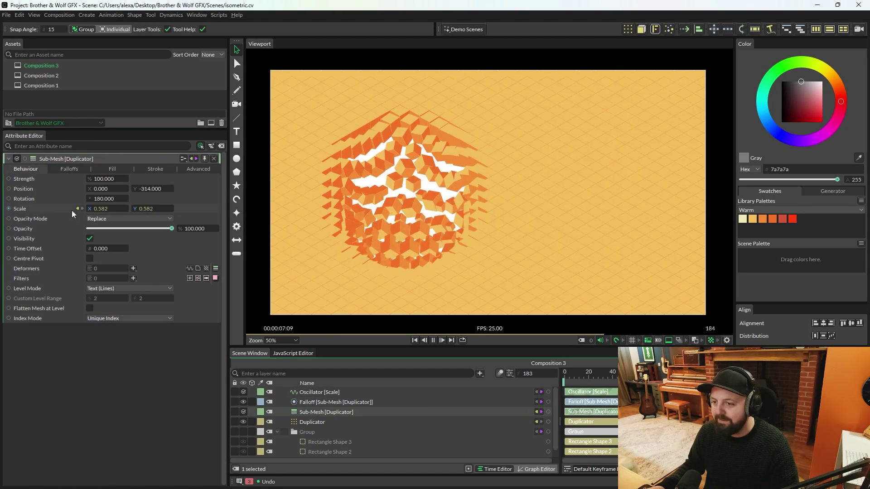
mouse_move(108, 189)
left_mouse_down()
mouse_move(0, 189)
mouse_move(110, 195)
left_mouse_up()
key("space")
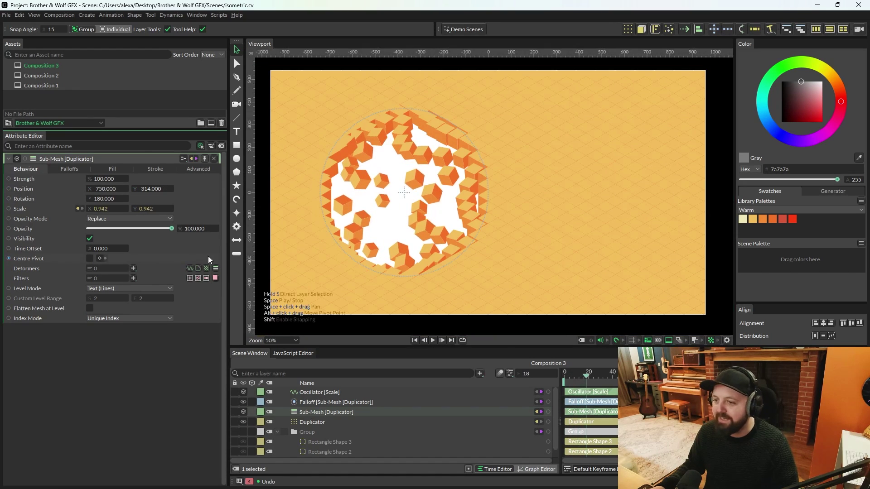
Move the falloff across the cube grid to about X 206, Y 74.
left_click(338, 401)
left_click_drag(108, 179, 105, 178)
left_click_drag(491, 231, 554, 214)
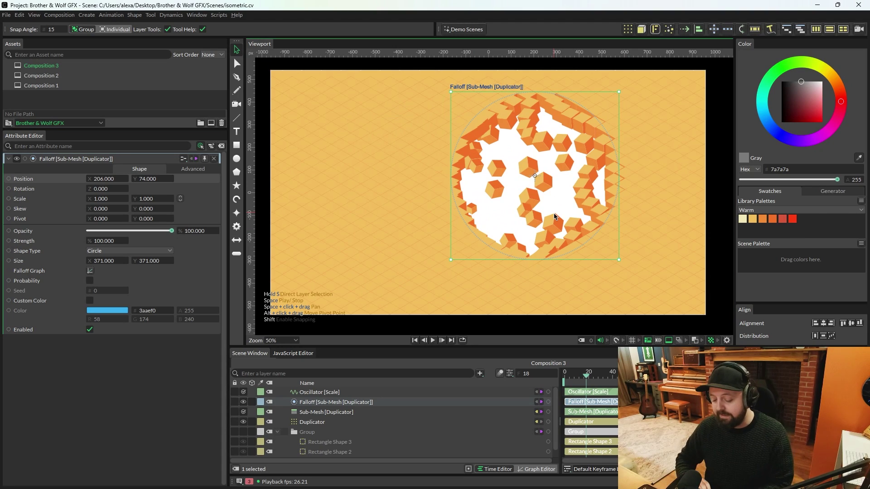